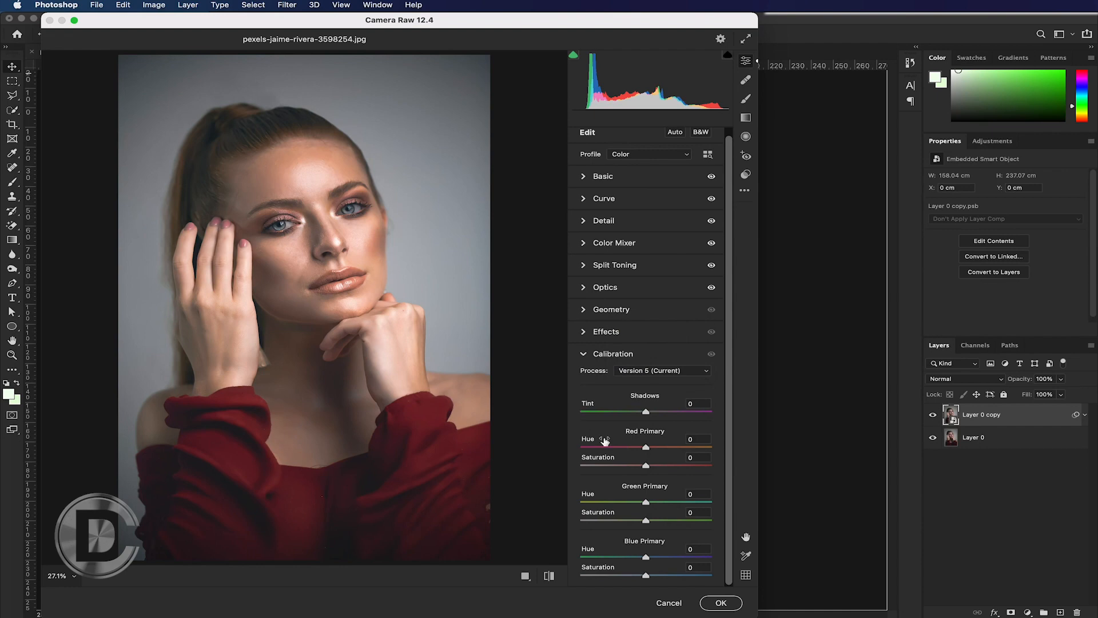
# In Calibration, set Shadows Tint to +37, Red Primary Hue to -39 and Red Primary Saturation to +43.
pyautogui.click(670, 411)
pyautogui.click(621, 447)
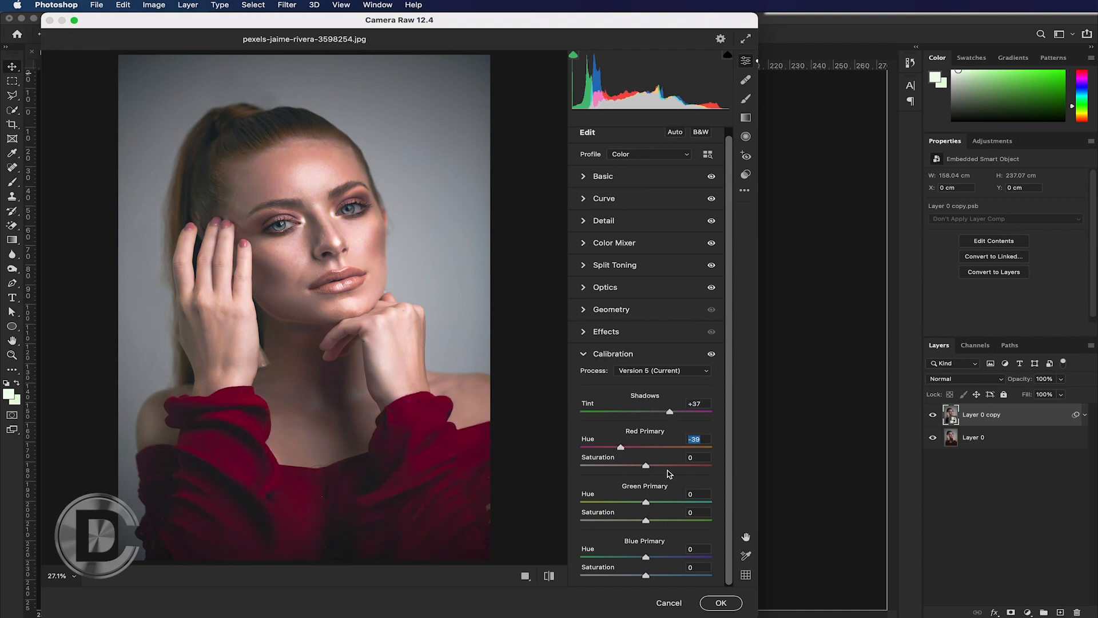
pyautogui.click(675, 466)
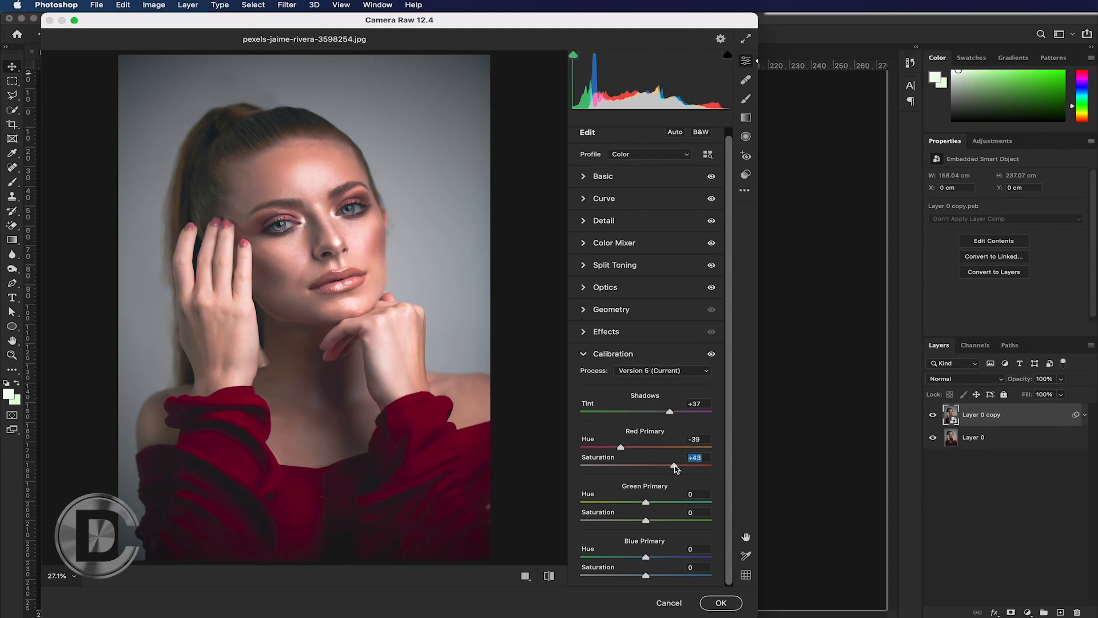
# Set Green Primary Hue to +34 and Saturation to +38, and Blue Primary Hue to +39 and Saturation to +42.
pyautogui.click(668, 502)
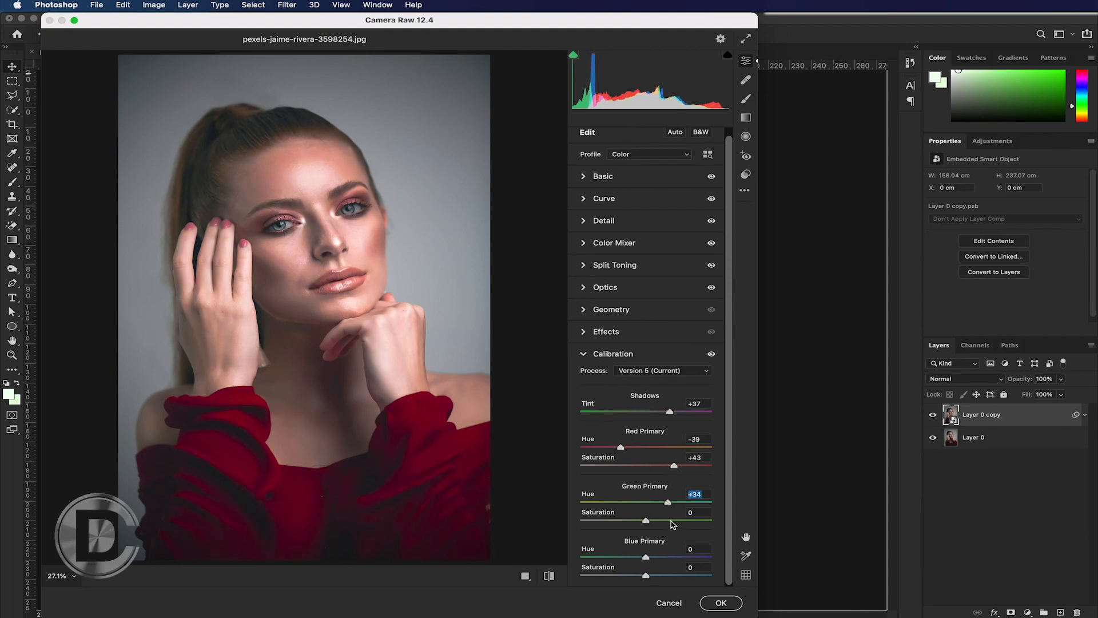
pyautogui.click(670, 519)
pyautogui.click(671, 556)
pyautogui.click(673, 575)
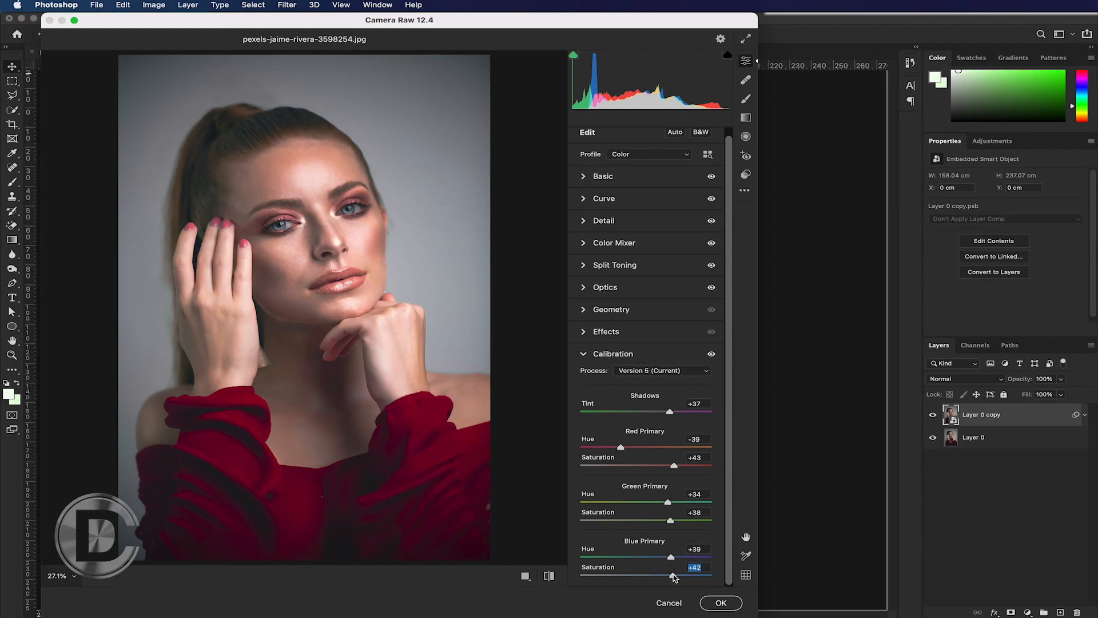
pyautogui.scroll(1, 597, 360)
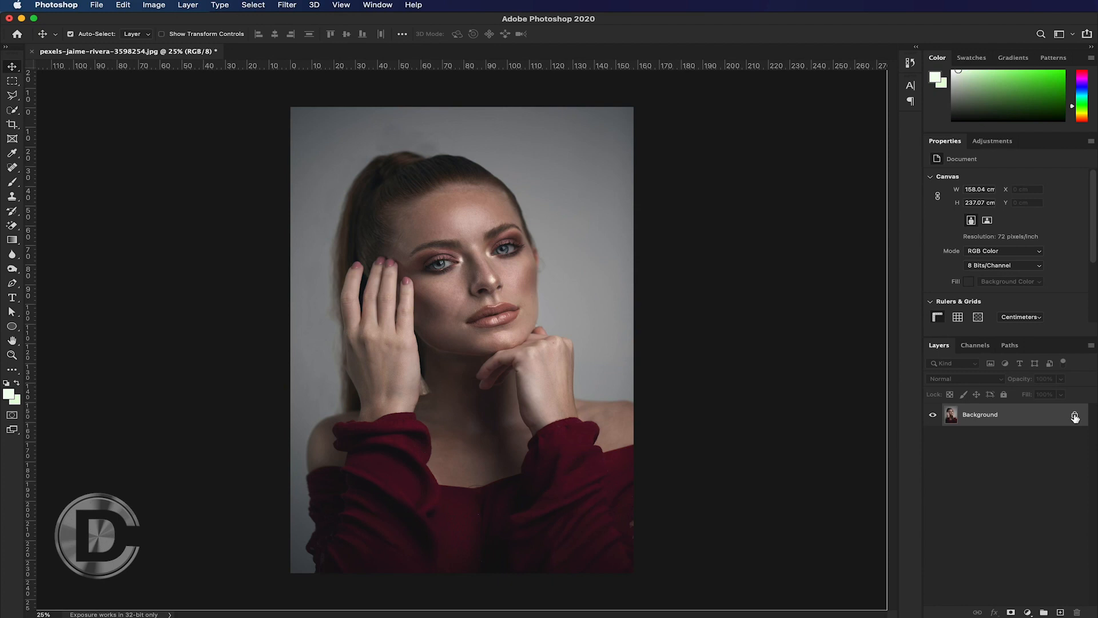
# Duplicate the unlocked Background layer and convert the copy to a smart object.
pyautogui.click(1074, 416)
pyautogui.press('super+j')
pyautogui.rightClick(1075, 418)
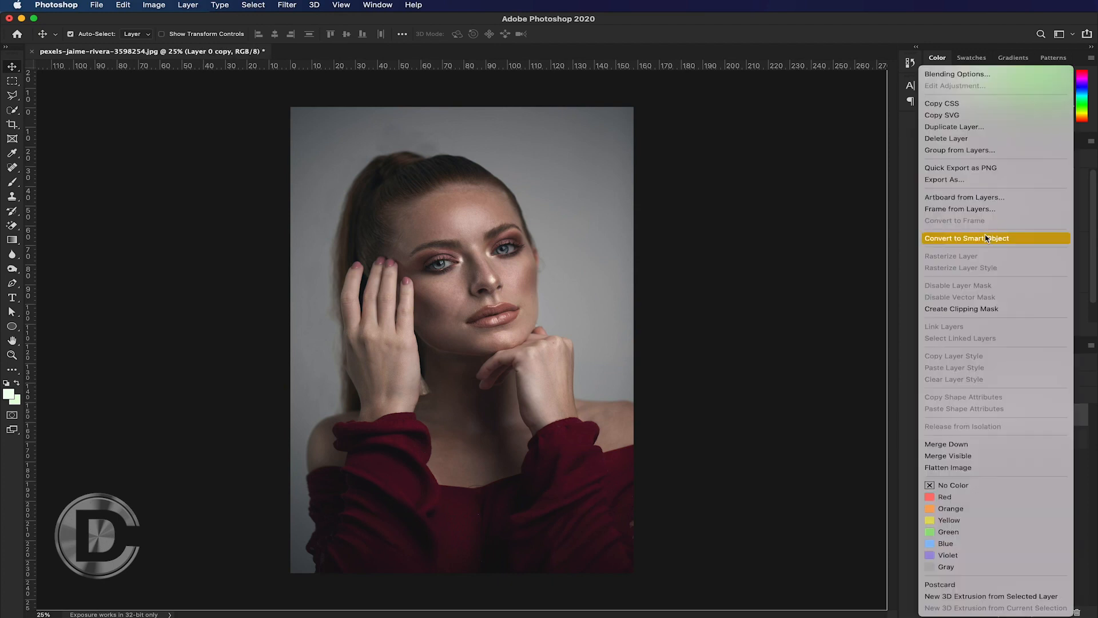
pyautogui.click(990, 236)
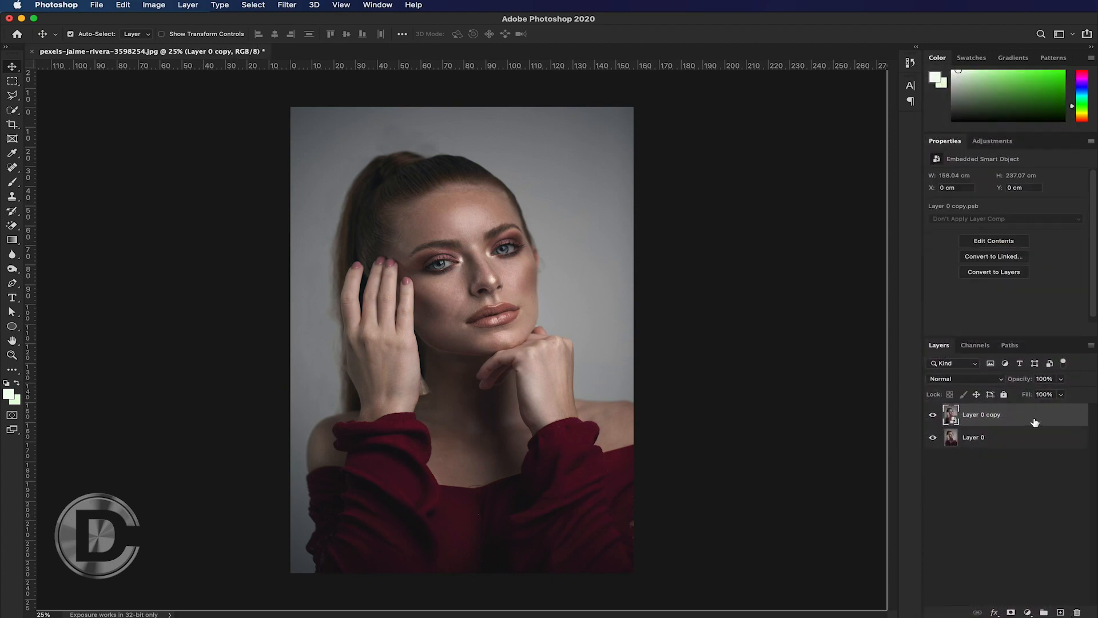
# Open the Camera Raw Filter on the smart object layer and move its window aside to reveal the layers.
pyautogui.click(288, 7)
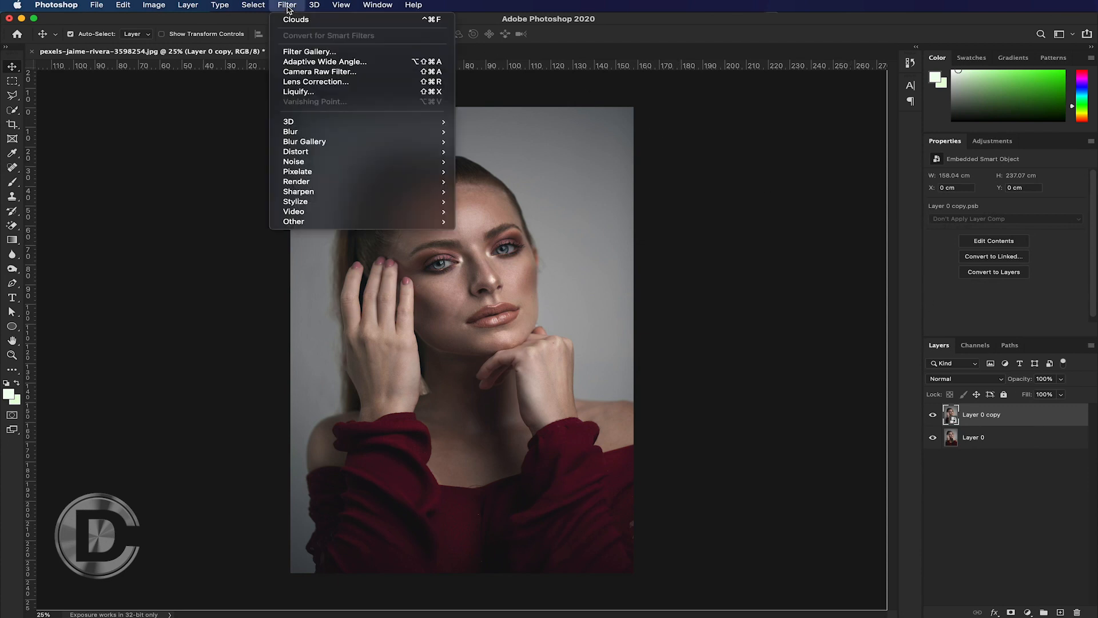
pyautogui.click(313, 73)
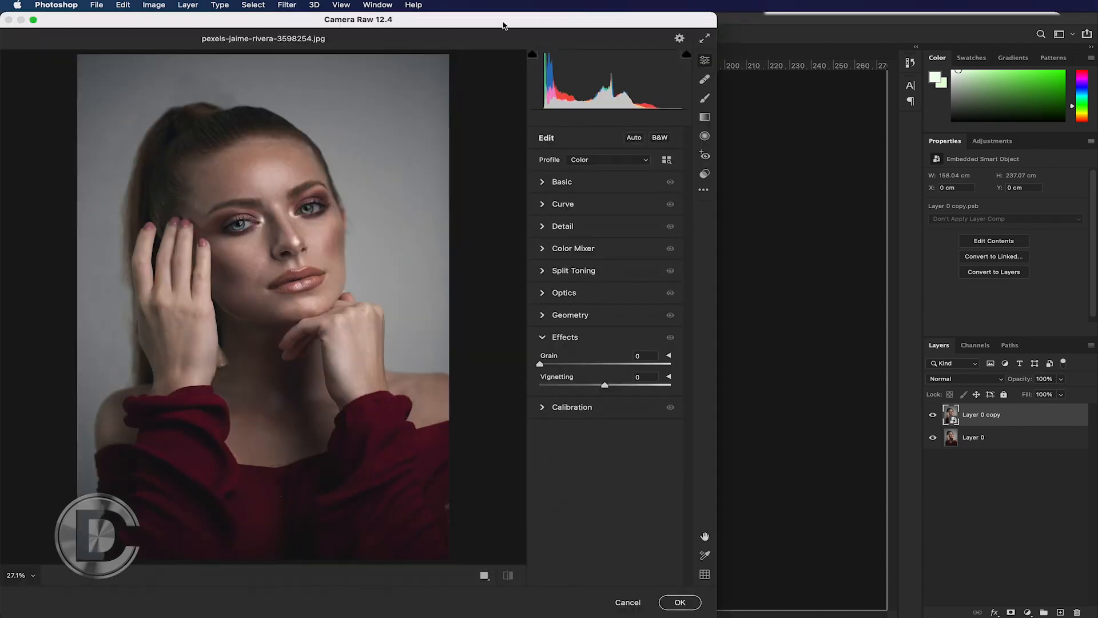
pyautogui.moveTo(504, 26); pyautogui.dragTo(545, 26)
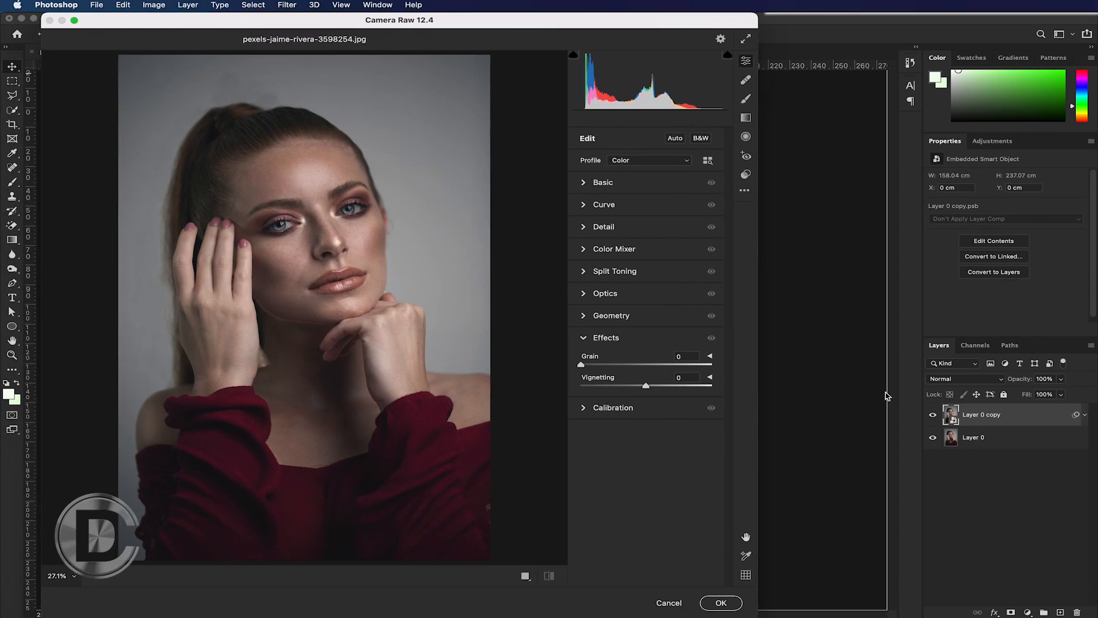
# In the Basic adjustments, try the Auto white balance, and set it to Custom with Temperature and Tint at 0.
pyautogui.click(636, 189)
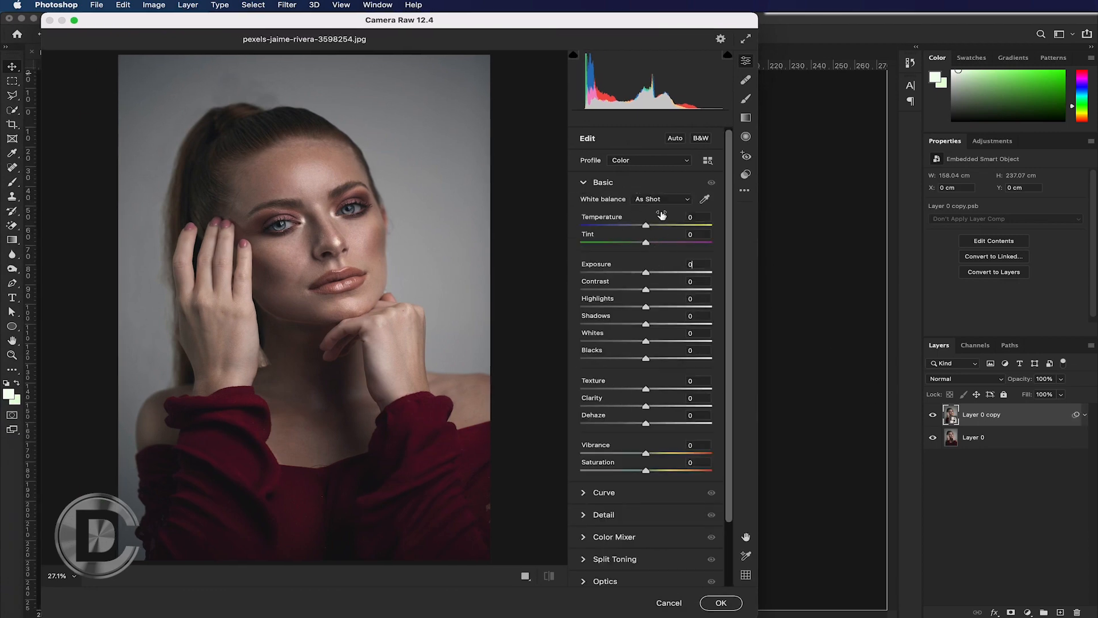
pyautogui.click(663, 202)
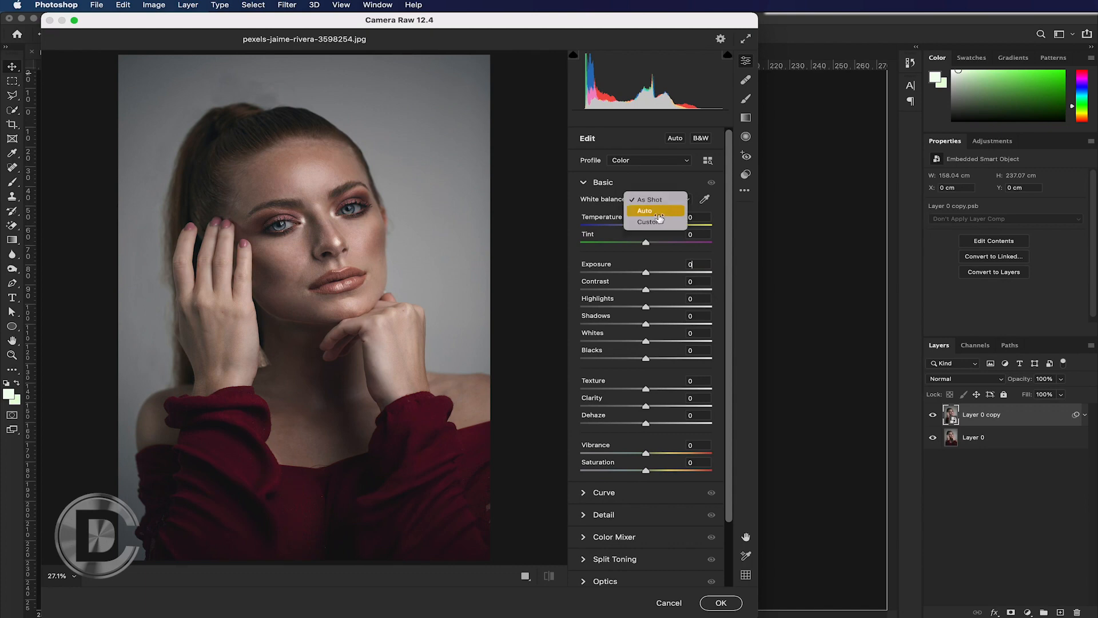
pyautogui.click(657, 210)
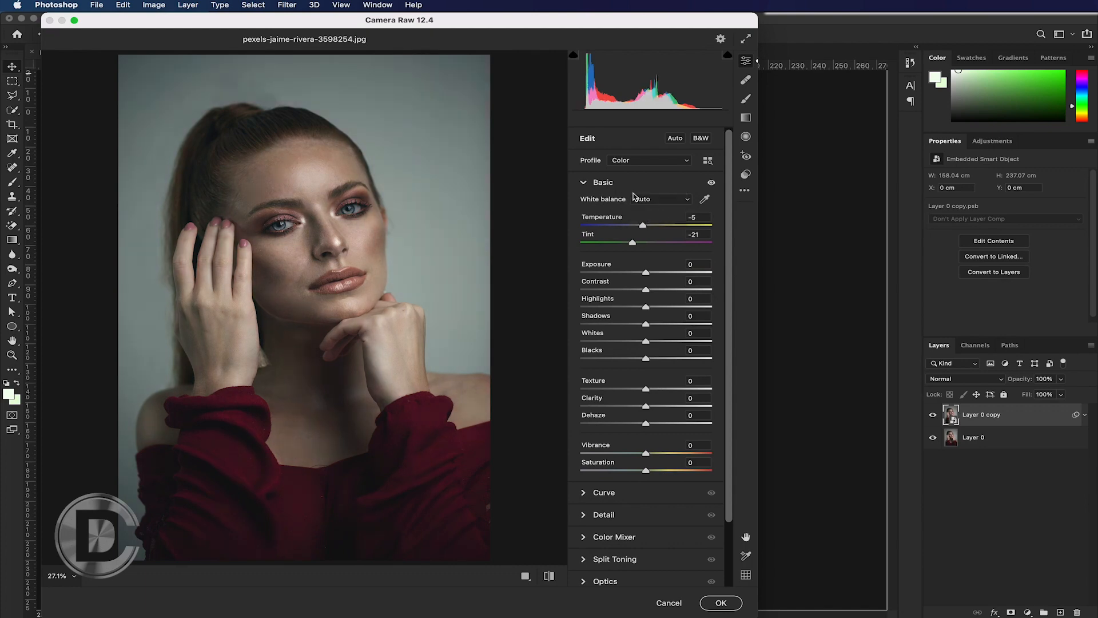
pyautogui.click(641, 200)
pyautogui.click(639, 211)
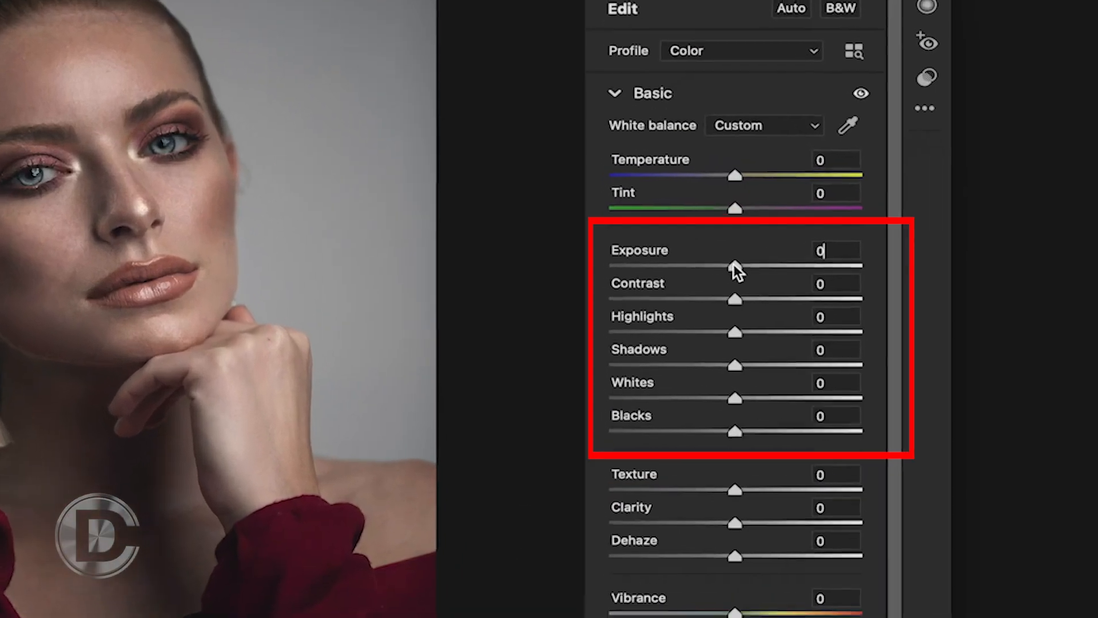
# Set Exposure to +0.50, Contrast to +14, Shadows to +35 and Blacks to -19.
pyautogui.moveTo(666, 268); pyautogui.dragTo(668, 269)
pyautogui.moveTo(747, 263); pyautogui.dragTo(754, 263)
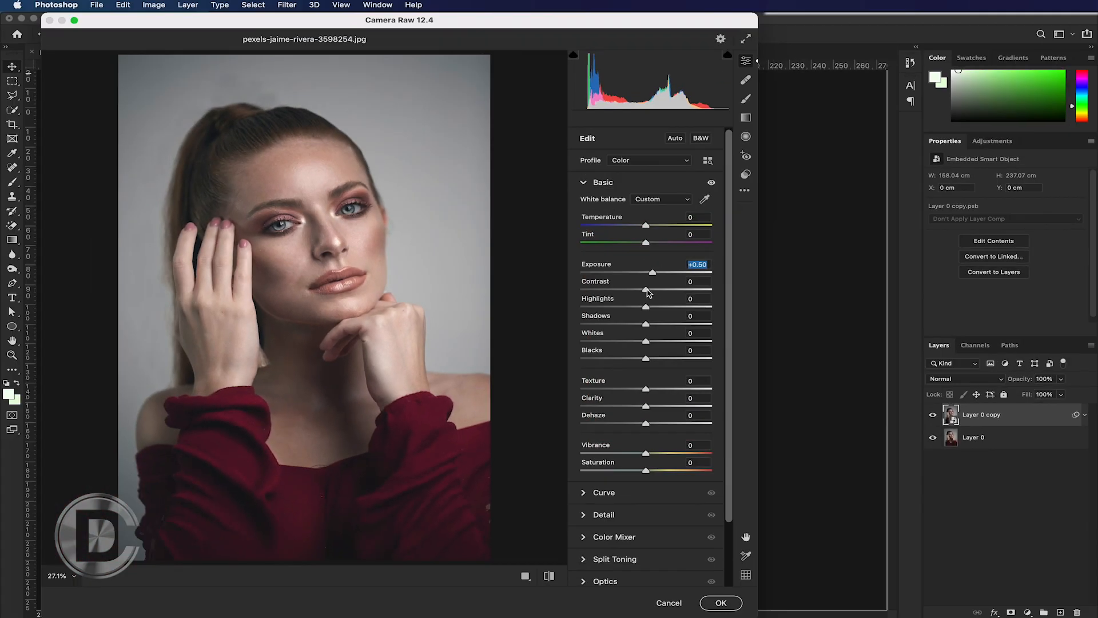
pyautogui.moveTo(743, 300); pyautogui.dragTo(763, 305)
pyautogui.moveTo(656, 292); pyautogui.dragTo(655, 292)
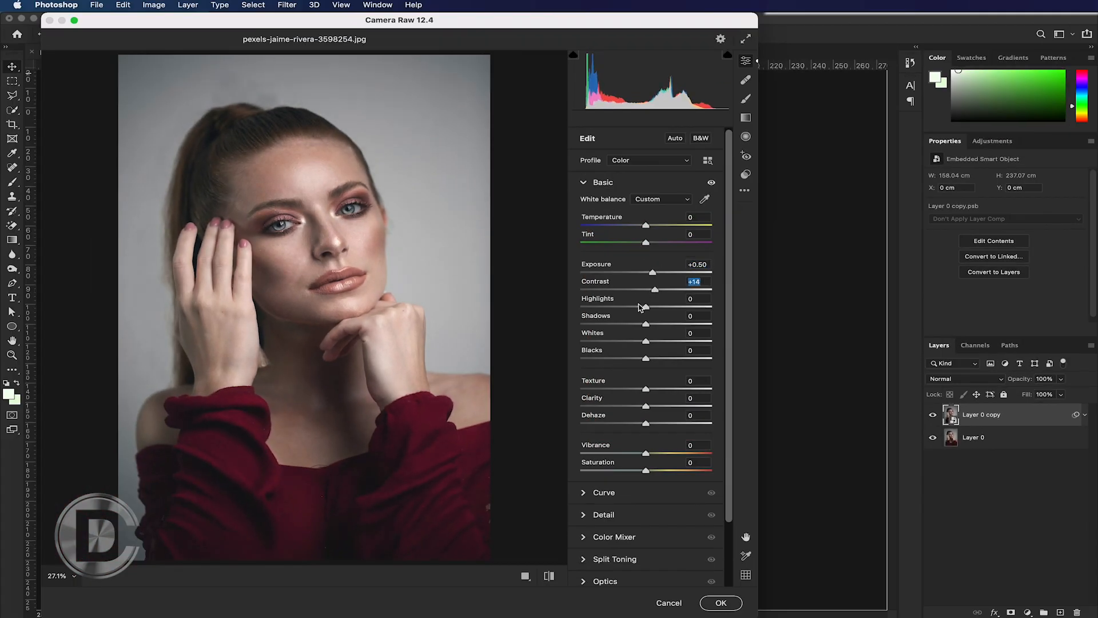
pyautogui.moveTo(646, 325); pyautogui.dragTo(669, 325)
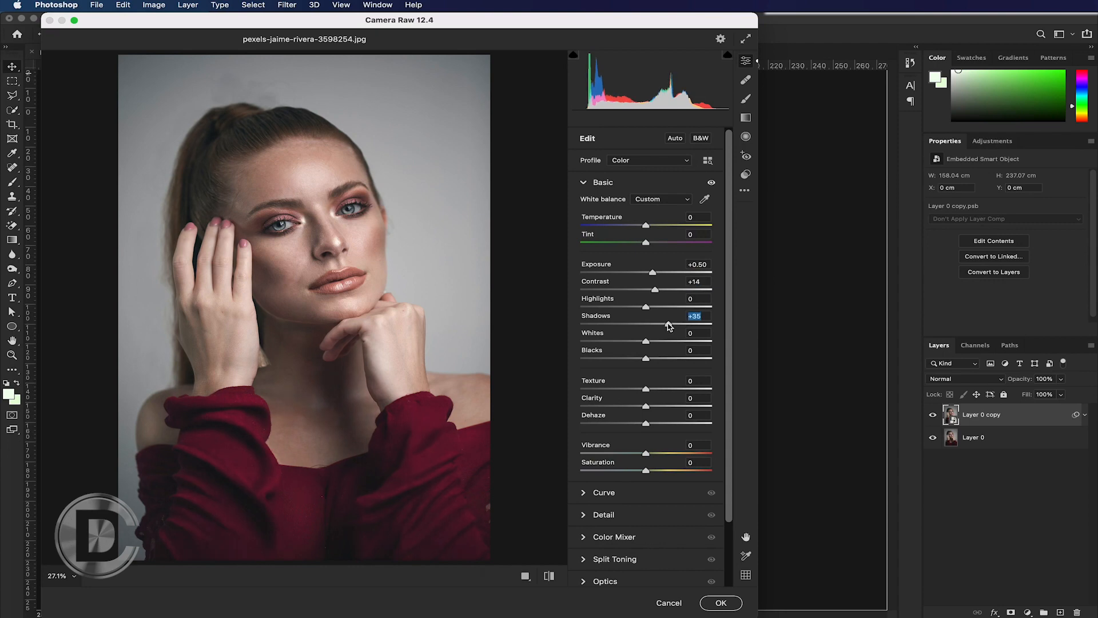
pyautogui.moveTo(647, 361)
pyautogui.mouseDown()
pyautogui.moveTo(663, 360)
pyautogui.moveTo(634, 361)
pyautogui.mouseUp()
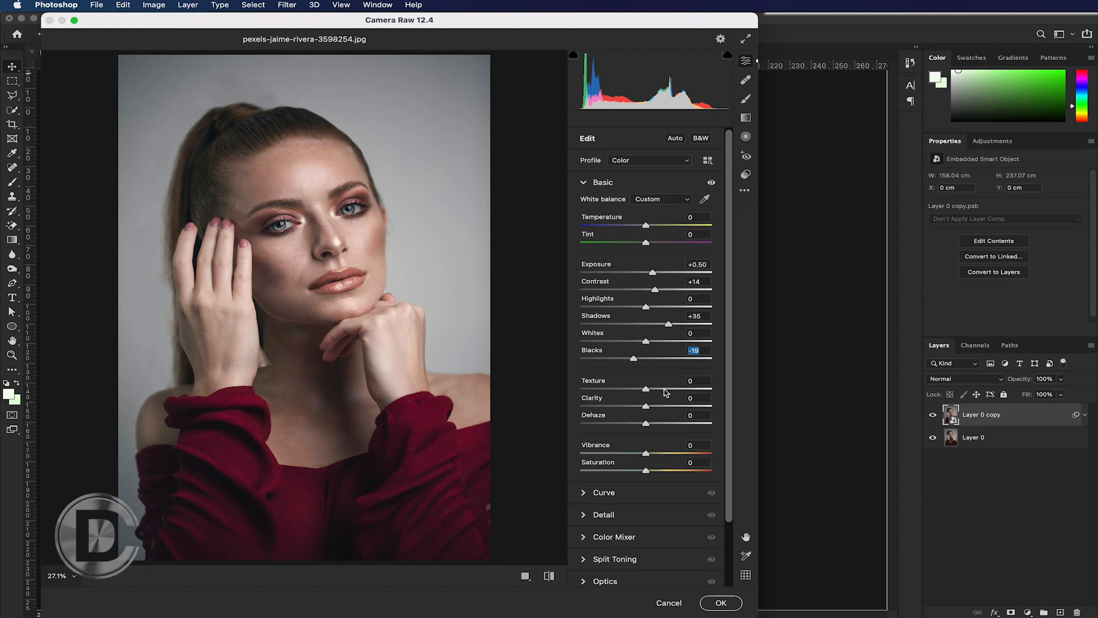
# Set Texture to +11, Clarity to +8, Dehaze to +19, Vibrance to +19 and Saturation to +17.
pyautogui.moveTo(646, 388); pyautogui.dragTo(668, 428)
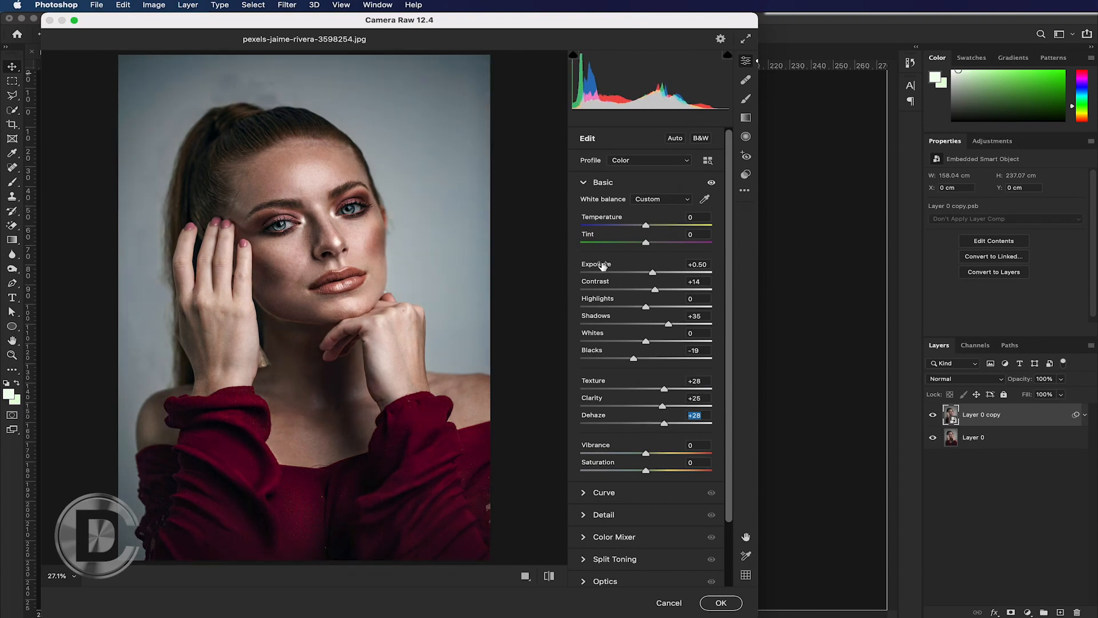
pyautogui.click(649, 423)
pyautogui.click(658, 424)
pyautogui.click(650, 406)
pyautogui.click(653, 388)
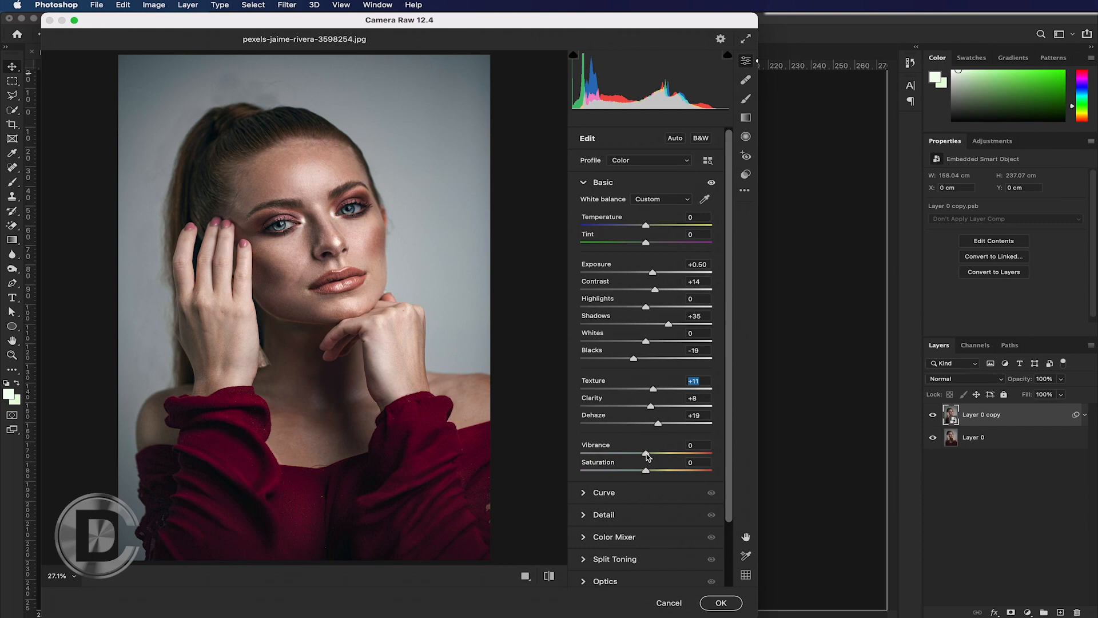
pyautogui.moveTo(647, 456)
pyautogui.mouseDown()
pyautogui.moveTo(673, 455)
pyautogui.moveTo(625, 455)
pyautogui.moveTo(659, 456)
pyautogui.moveTo(660, 471)
pyautogui.mouseUp()
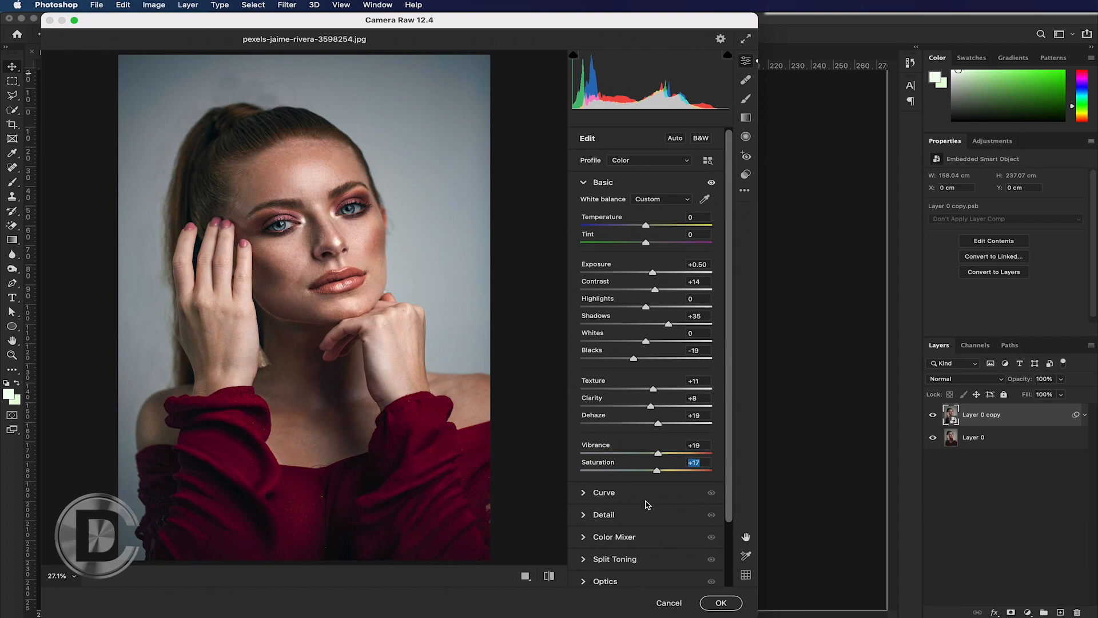
# Lift the shadows of the parametric tone curve to about +51 and adjust its brighter and darker ranges.
pyautogui.click(649, 492)
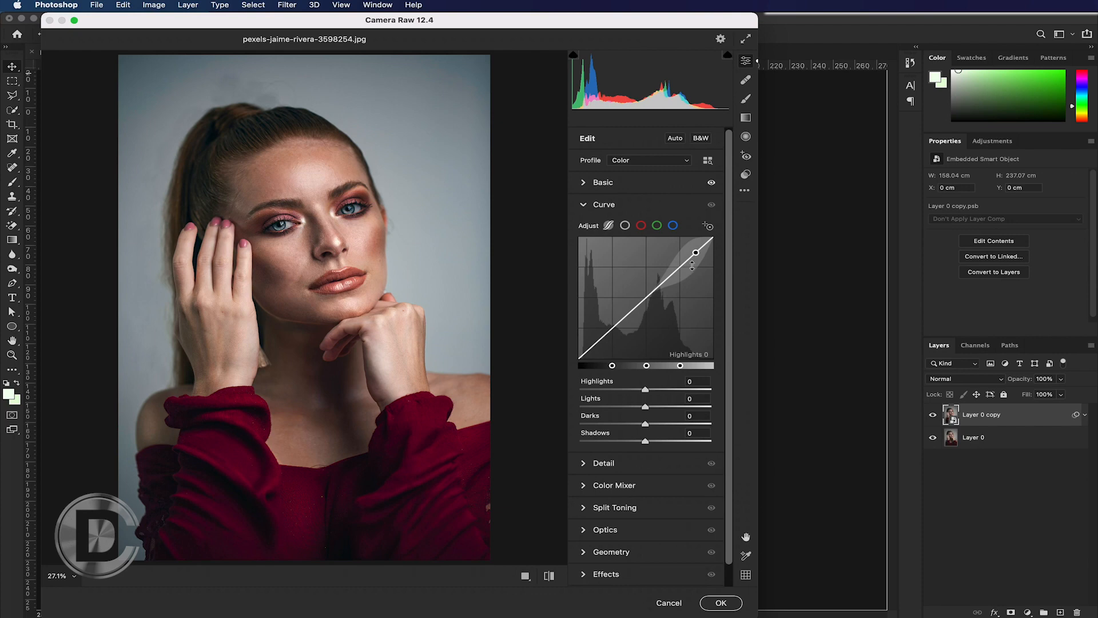
pyautogui.moveTo(602, 341); pyautogui.dragTo(601, 325)
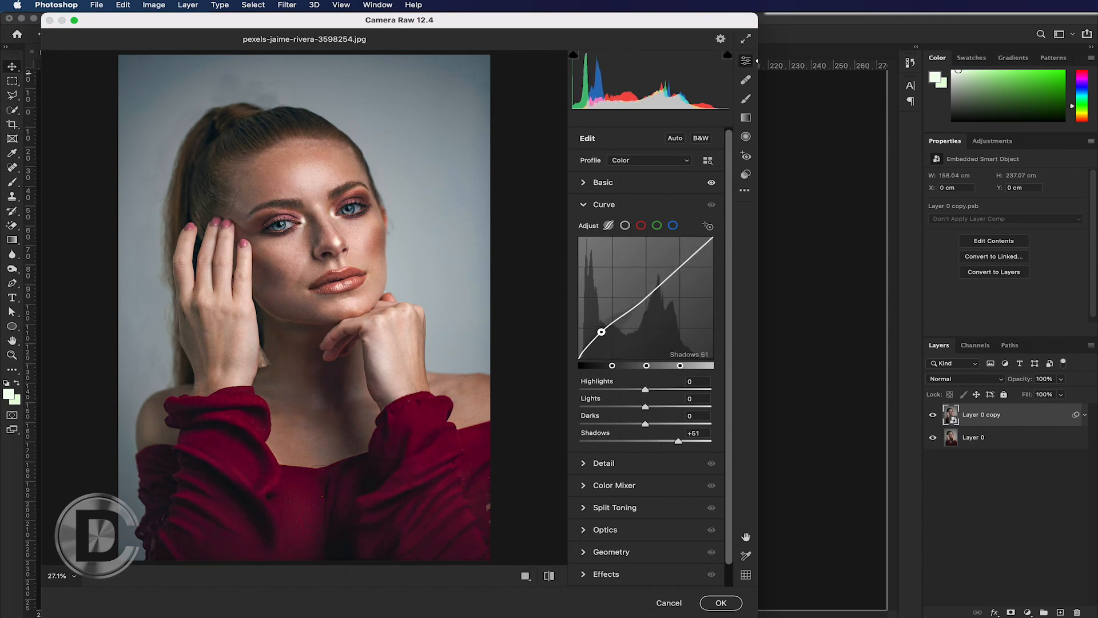
pyautogui.moveTo(683, 264); pyautogui.dragTo(683, 273)
pyautogui.moveTo(625, 389); pyautogui.dragTo(661, 424)
# In Detail, set Sharpening to 95, Noise Reduction to 81 and Color Noise Reduction to 70, checking the face at 100%.
pyautogui.click(609, 463)
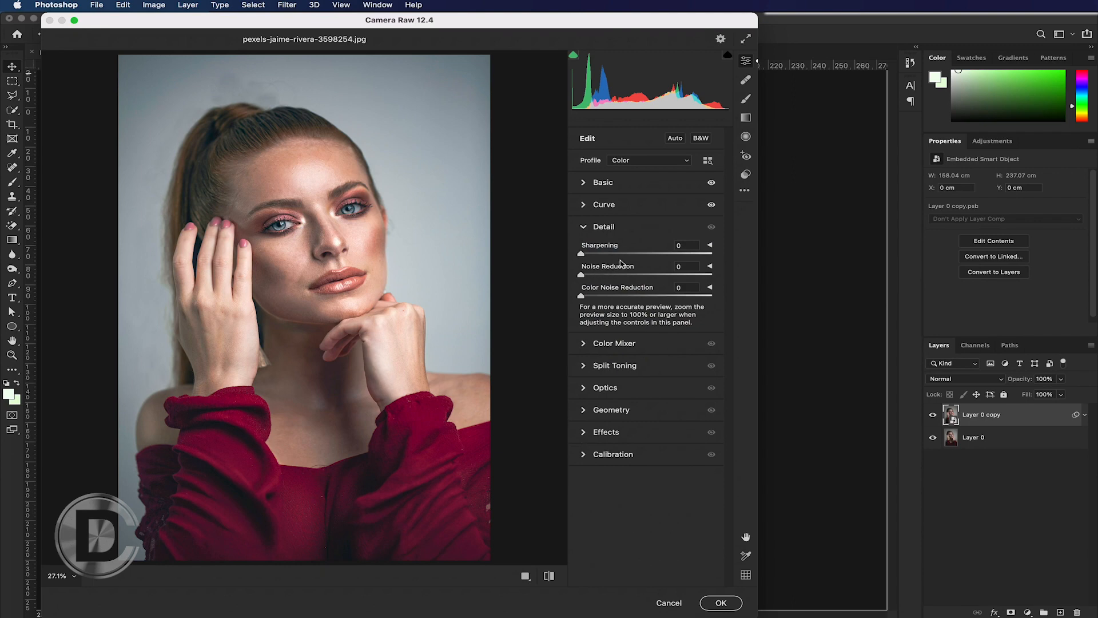
pyautogui.click(630, 255)
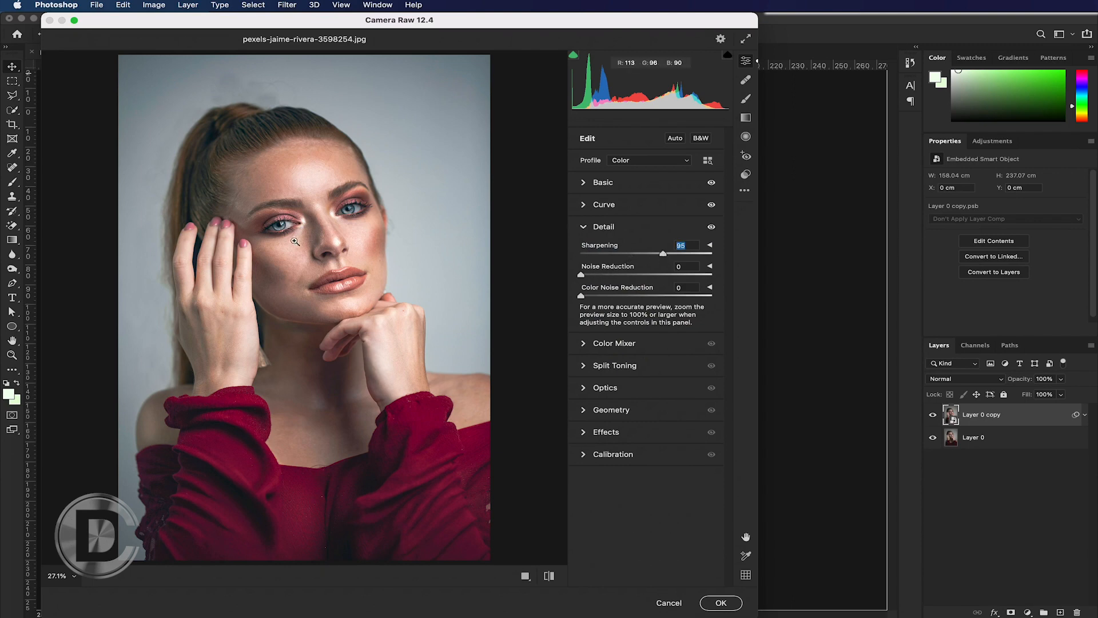
pyautogui.click(282, 241)
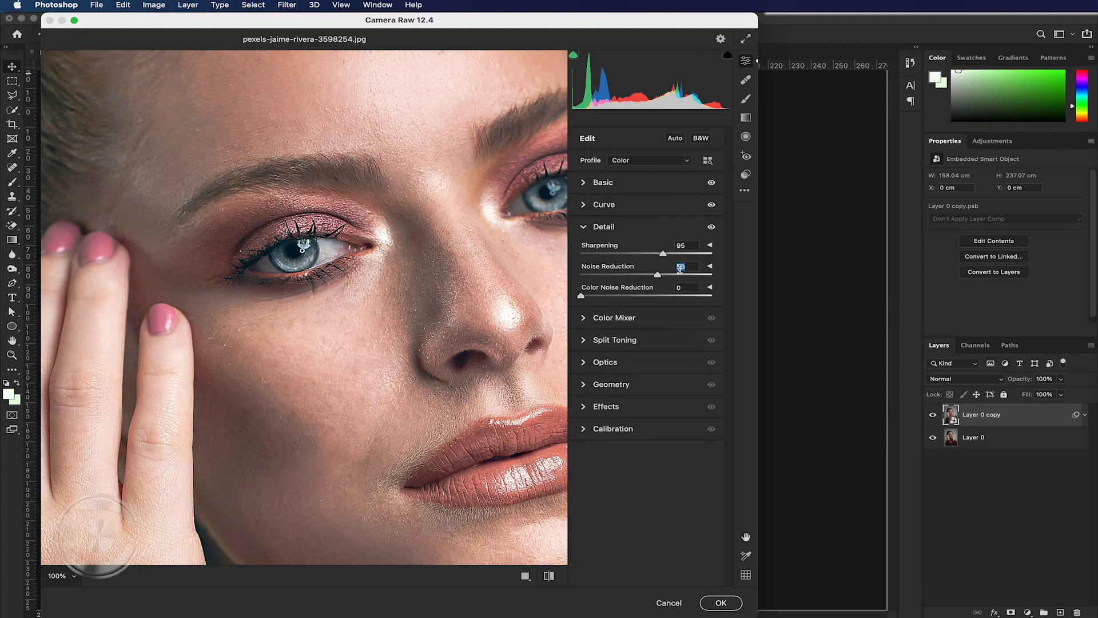
pyautogui.write('0')
pyautogui.moveTo(680, 278); pyautogui.dragTo(688, 278)
pyautogui.moveTo(631, 302); pyautogui.dragTo(674, 300)
pyautogui.click(320, 394)
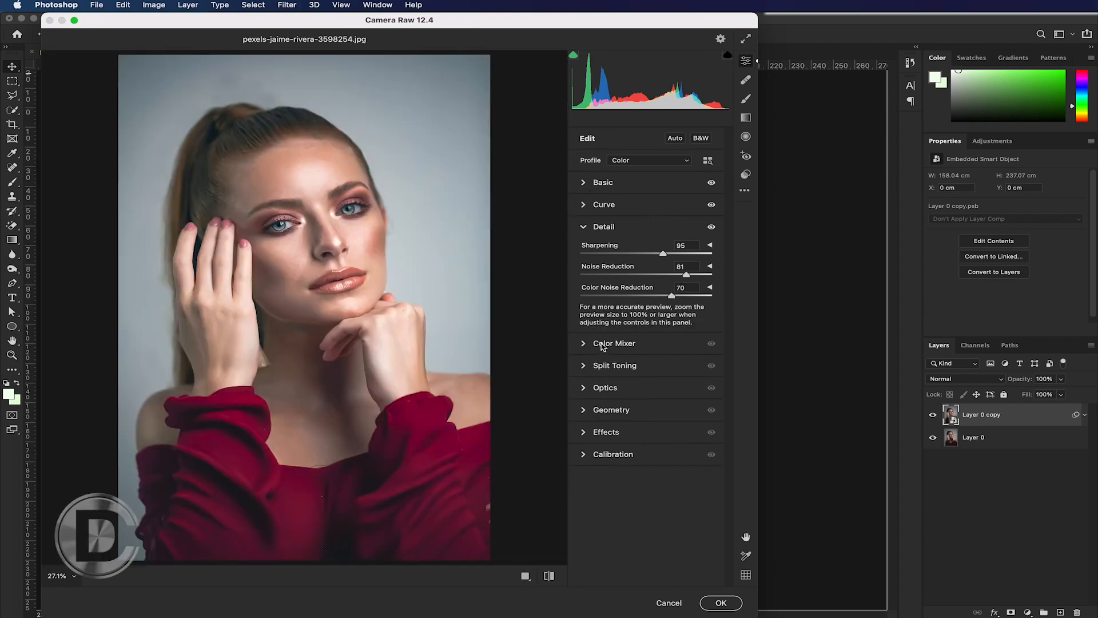
# In the Color Mixer, shift the Reds hue to -32.
pyautogui.click(649, 344)
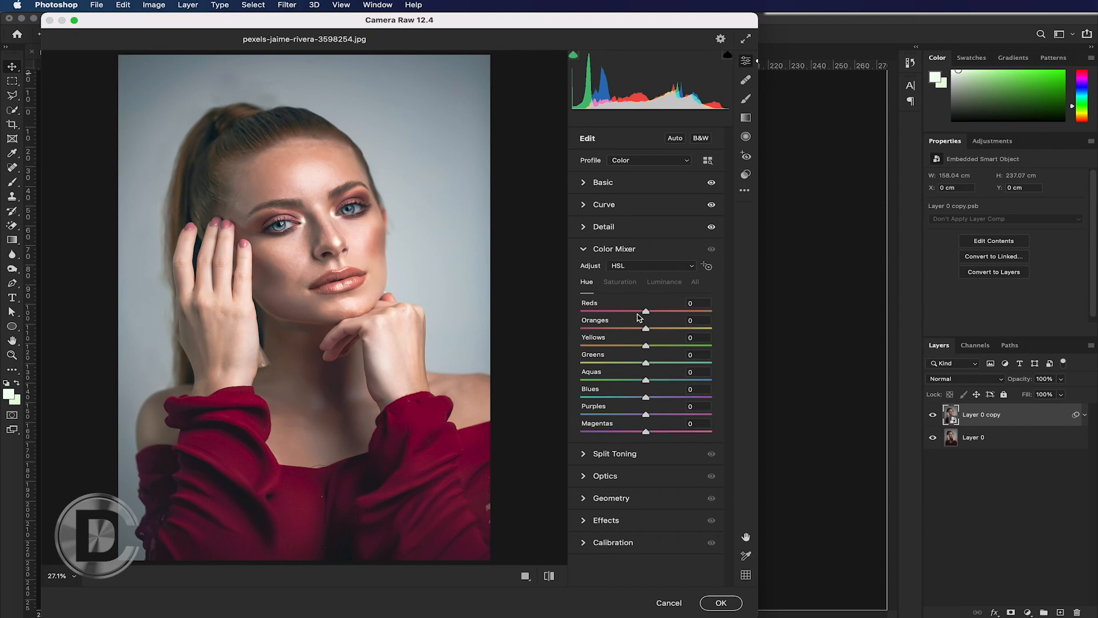
pyautogui.moveTo(646, 312); pyautogui.dragTo(627, 313)
pyautogui.click(635, 267)
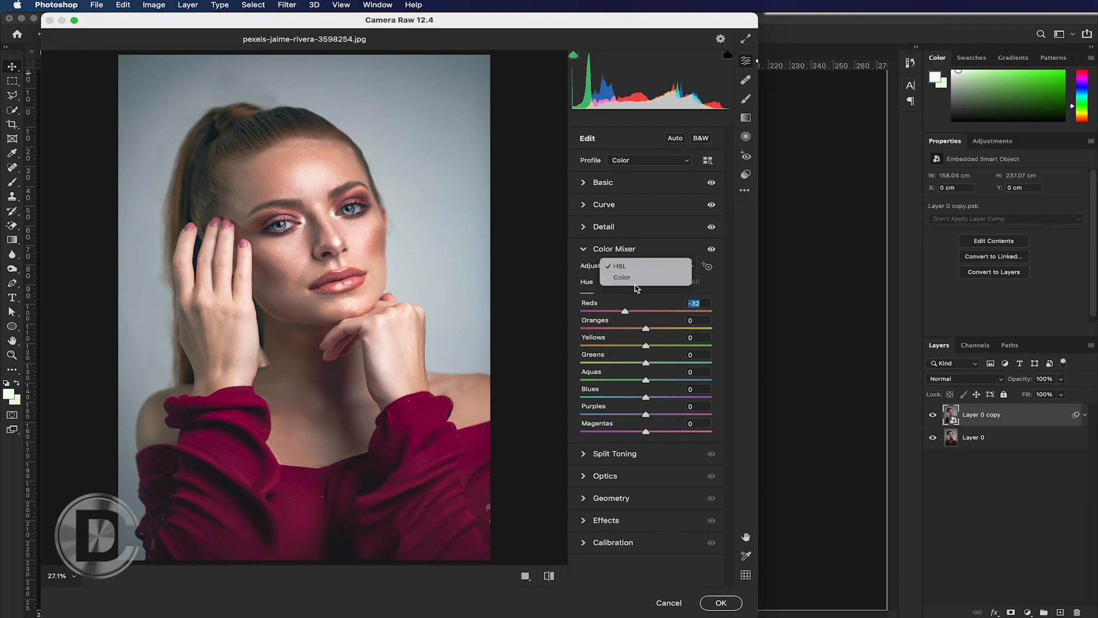
pyautogui.click(634, 282)
pyautogui.click(634, 266)
pyautogui.click(631, 256)
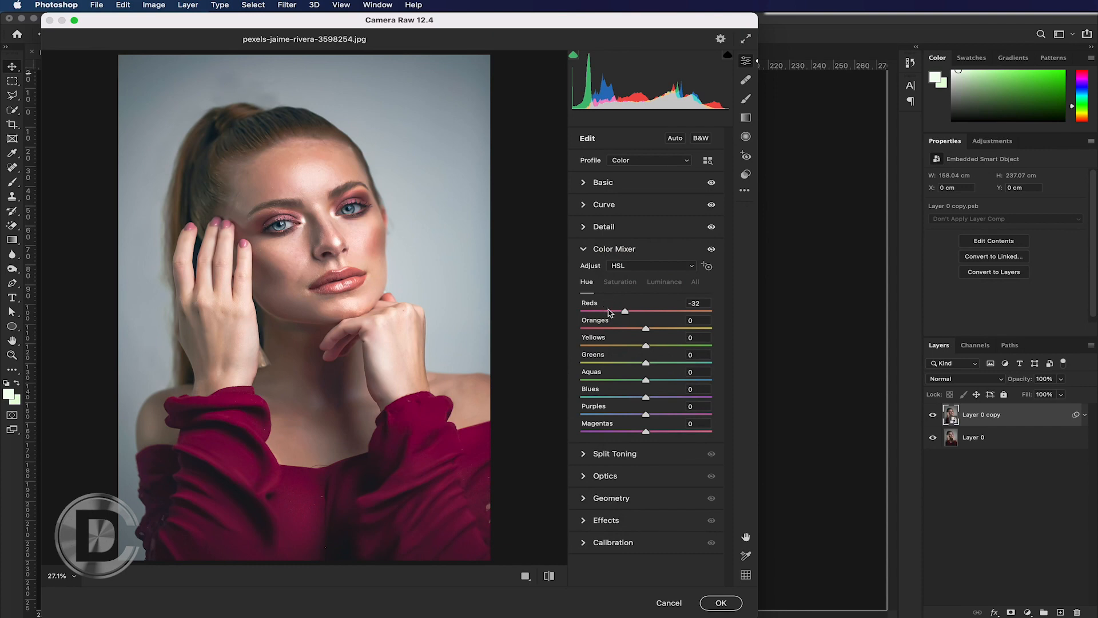
# Set the Color Mixer hue of Oranges to +9, Yellows to +30, Greens to -47 and Aquas to -5.
pyautogui.moveTo(664, 329); pyautogui.dragTo(642, 379)
# Set the Color Mixer saturation: Reds +45, Oranges +36, Greens +20, Aquas +23, Blues -25, Purples -32 and Magentas +38.
pyautogui.click(620, 282)
pyautogui.moveTo(646, 310); pyautogui.dragTo(674, 311)
pyautogui.click(669, 329)
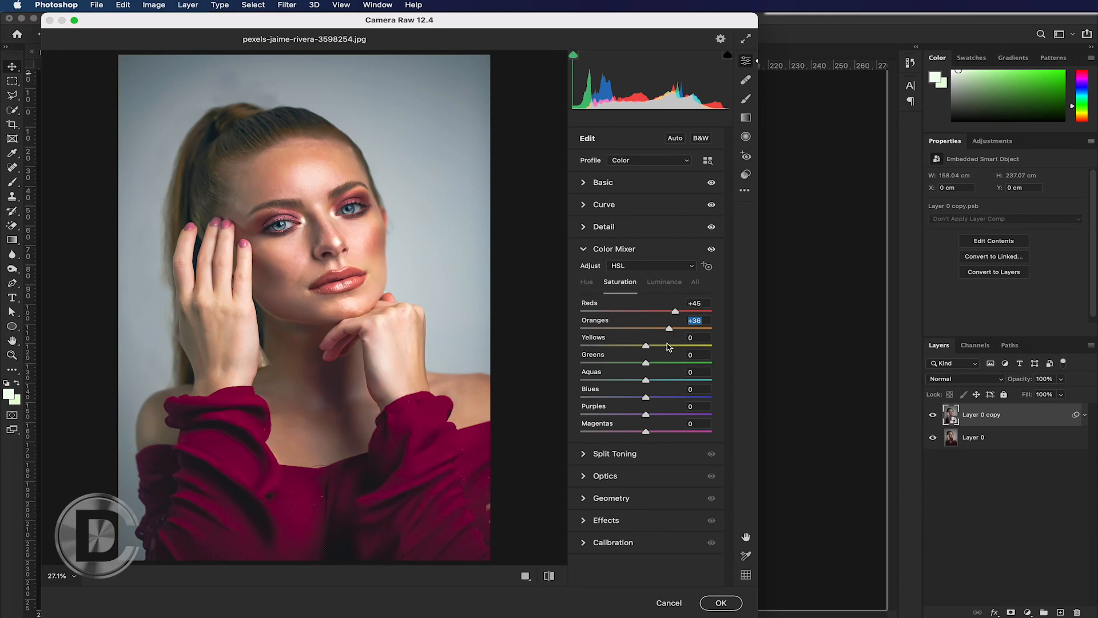
pyautogui.click(660, 380)
pyautogui.click(659, 362)
pyautogui.click(630, 396)
pyautogui.click(625, 414)
pyautogui.click(670, 431)
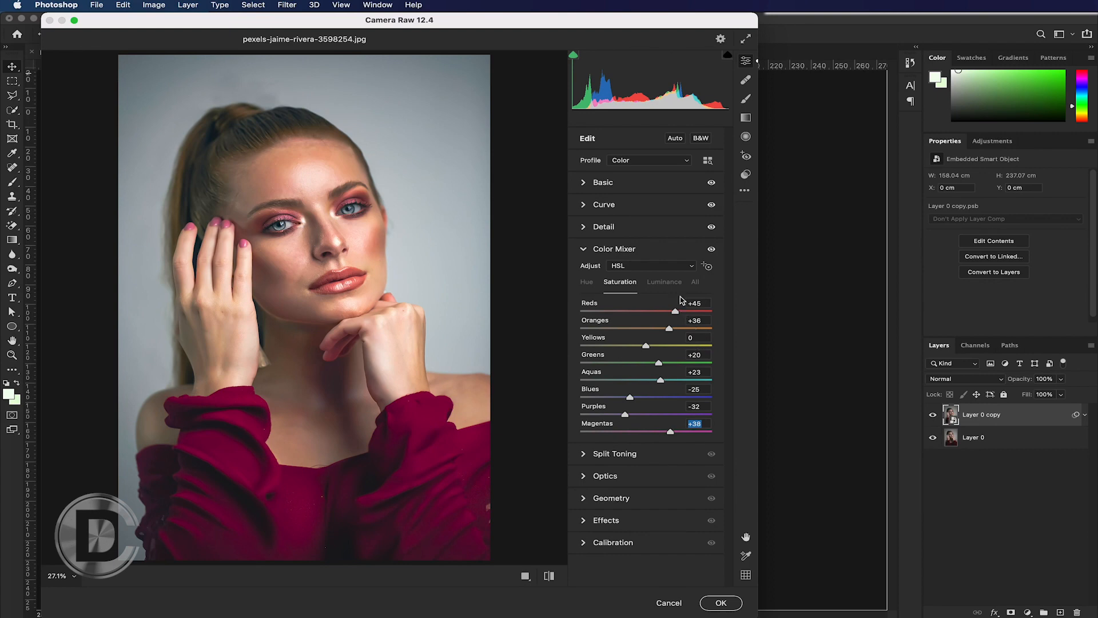
# Set the Color Mixer luminance of Reds to +48, Oranges to +39 and Yellows to +41, and show all HSL settings together.
pyautogui.click(665, 283)
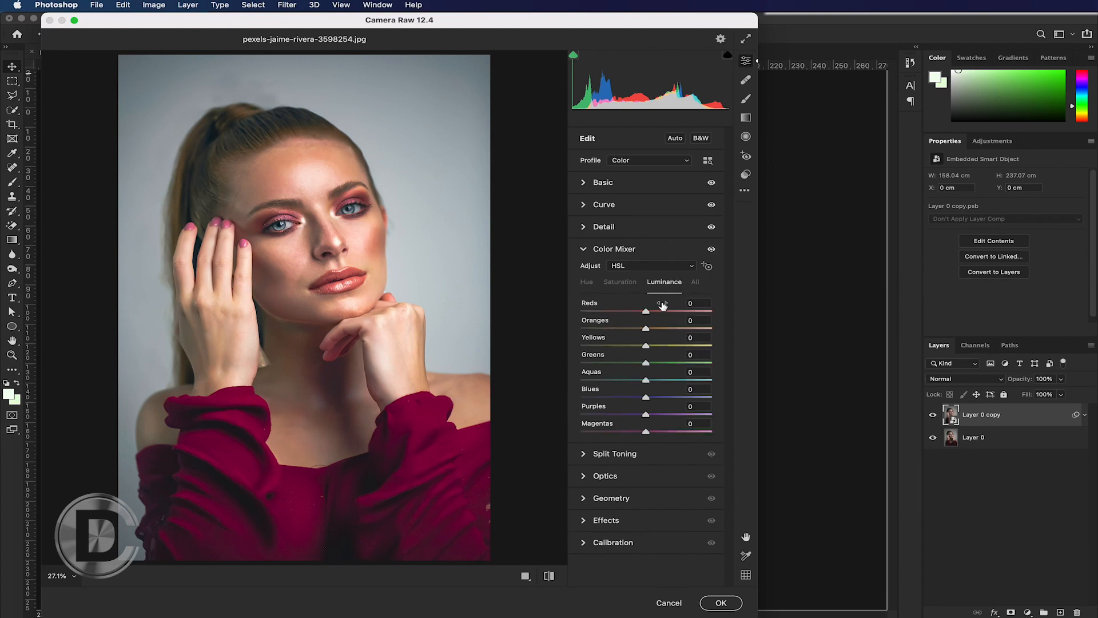
pyautogui.click(677, 311)
pyautogui.click(672, 346)
pyautogui.click(671, 329)
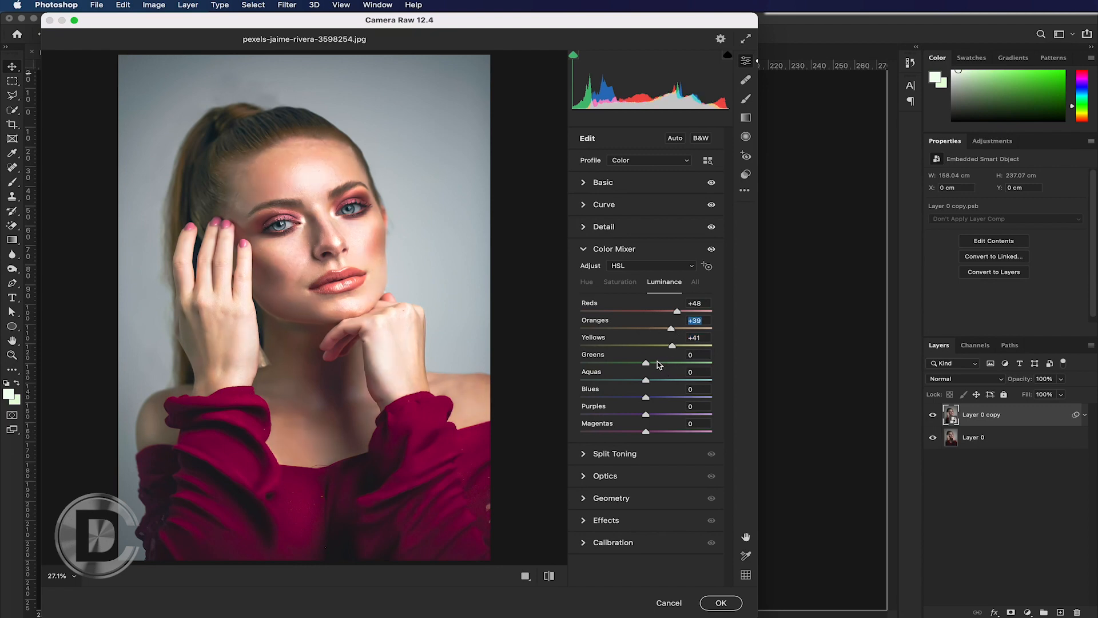
pyautogui.click(696, 283)
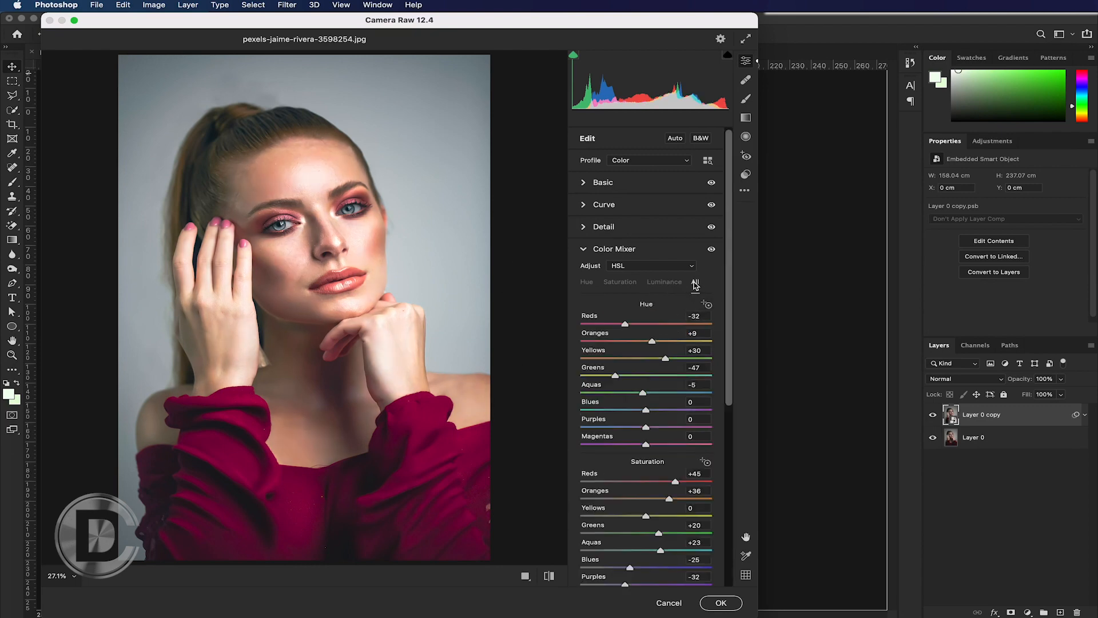
# Switch the Color Mixer adjustment to Color mode and set Magentas to hue +41 and saturation +6.
pyautogui.scroll(-10, 613, 470)
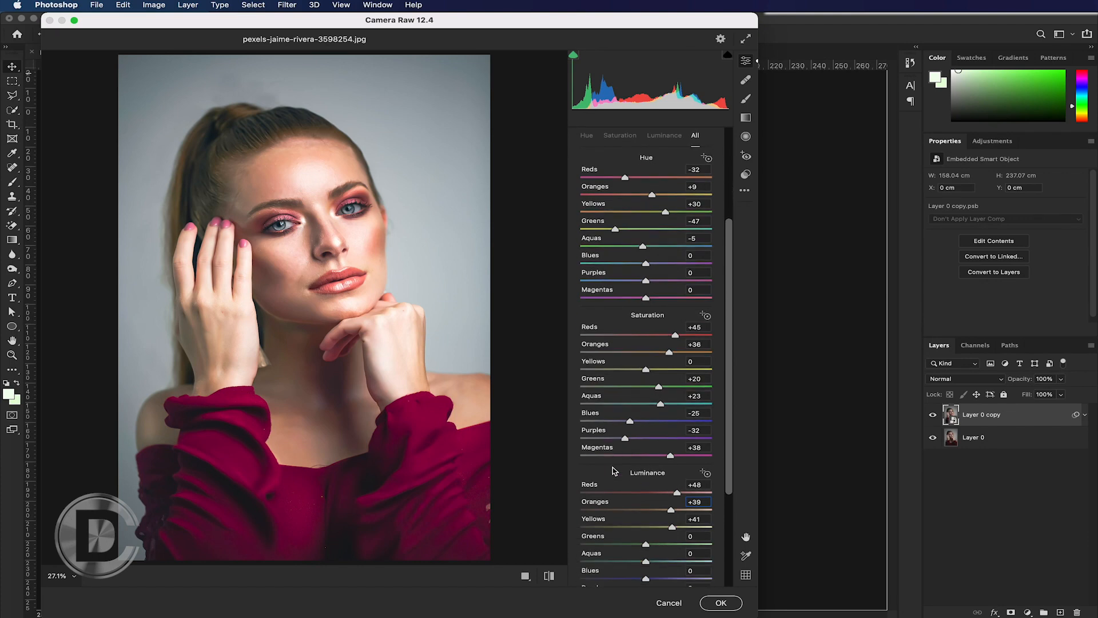
pyautogui.scroll(10, 613, 470)
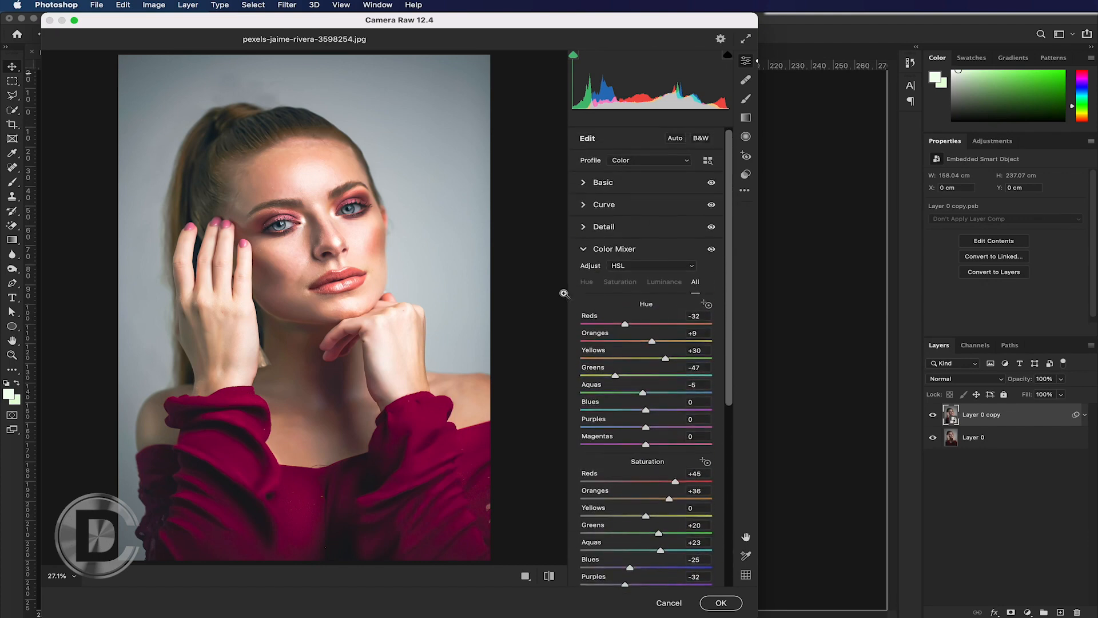
pyautogui.click(587, 282)
pyautogui.click(647, 266)
pyautogui.click(643, 277)
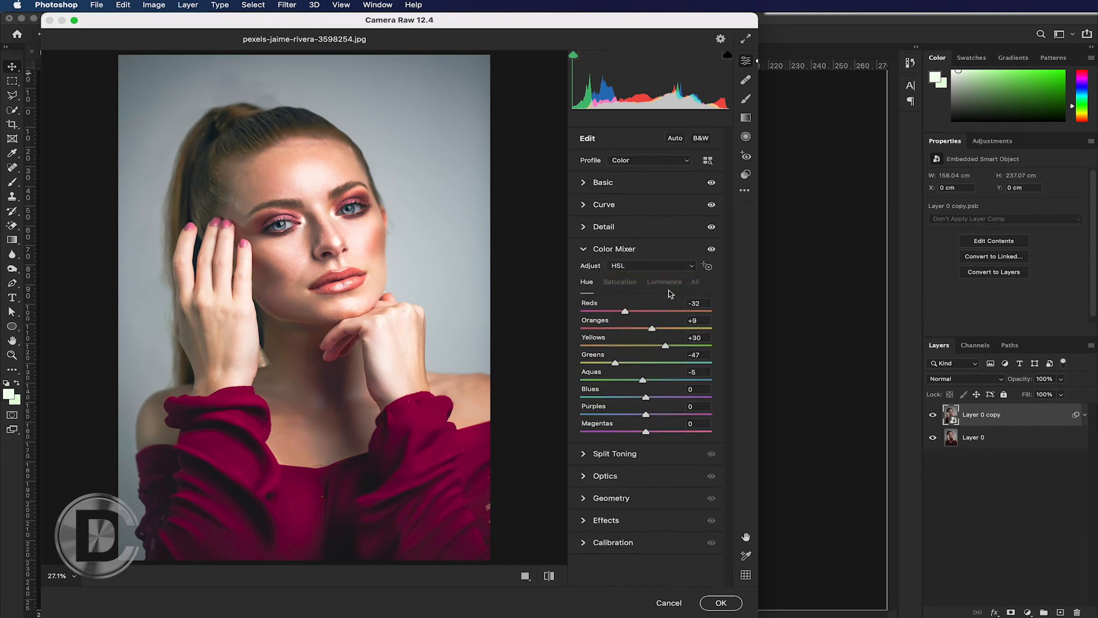
pyautogui.moveTo(656, 307)
pyautogui.mouseDown()
pyautogui.moveTo(677, 308)
pyautogui.moveTo(649, 324)
pyautogui.mouseUp()
pyautogui.click(705, 284)
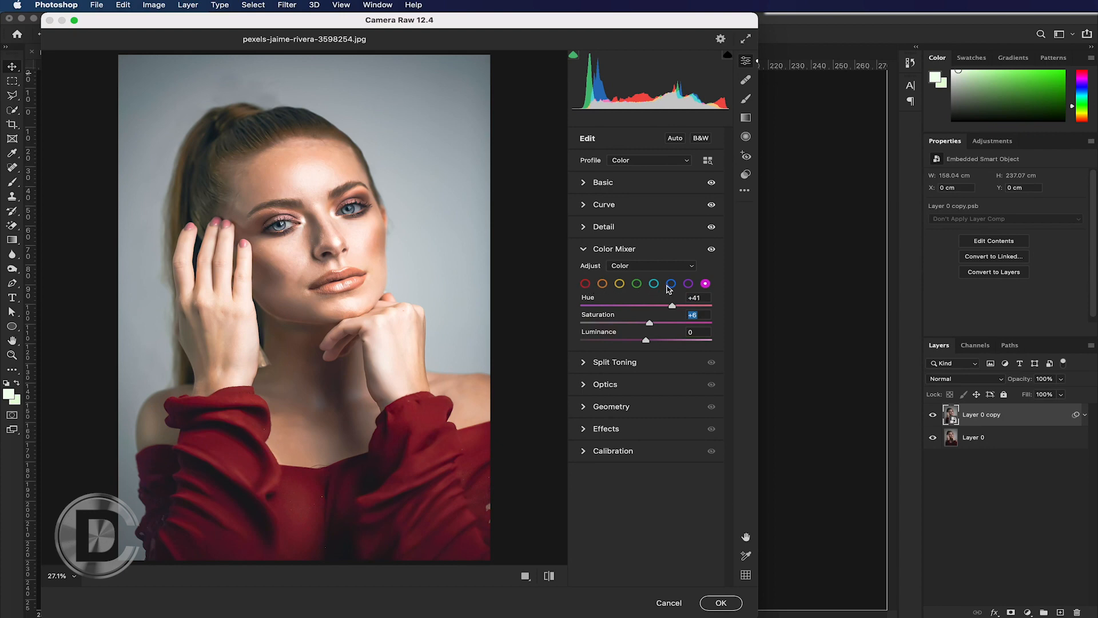
pyautogui.click(619, 283)
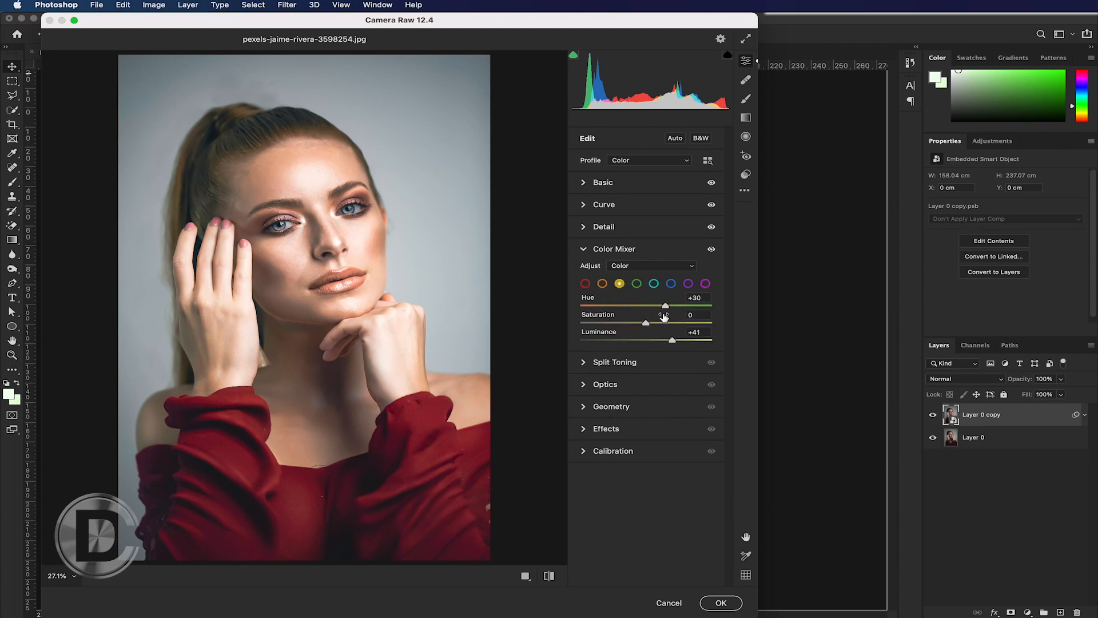
pyautogui.moveTo(685, 307); pyautogui.dragTo(638, 307)
# In Split Toning, set the highlights to hue 326 and saturation 5, the balance to -51 and the shadows hue to 17.
pyautogui.click(627, 364)
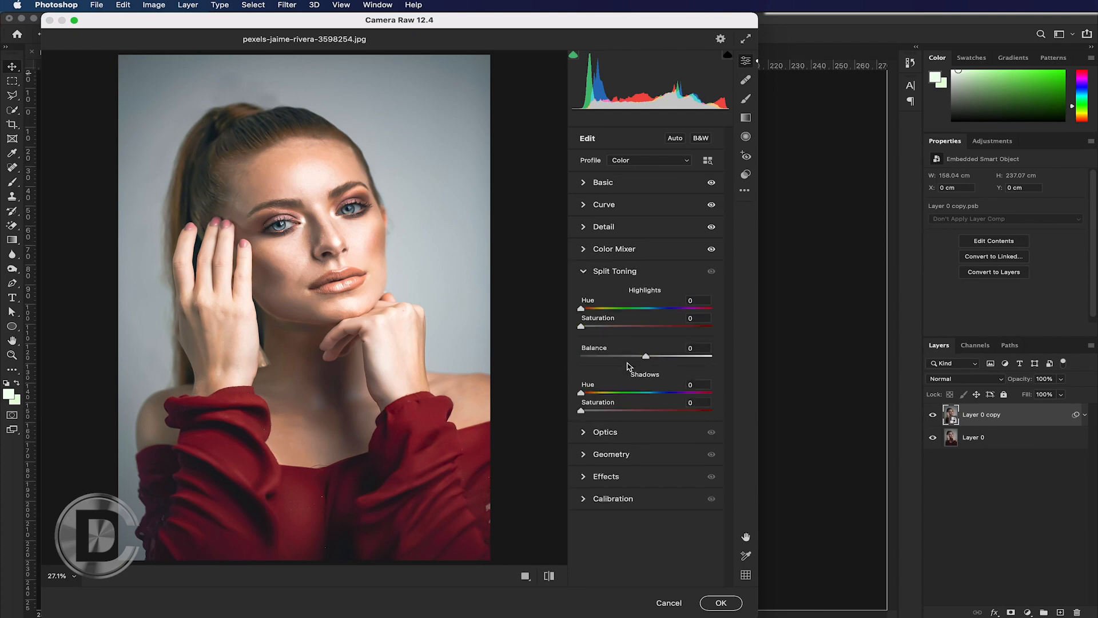
pyautogui.moveTo(581, 309); pyautogui.dragTo(698, 311)
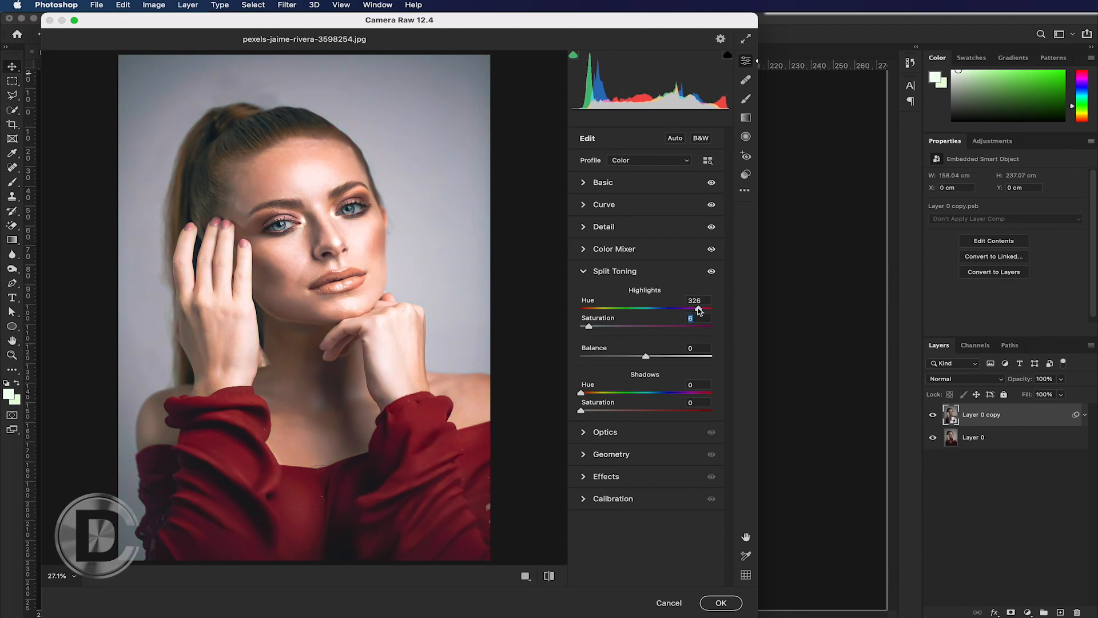
pyautogui.moveTo(589, 327)
pyautogui.mouseDown()
pyautogui.moveTo(695, 327)
pyautogui.moveTo(587, 327)
pyautogui.mouseUp()
pyautogui.moveTo(648, 357); pyautogui.dragTo(614, 356)
pyautogui.moveTo(581, 394); pyautogui.dragTo(558, 407)
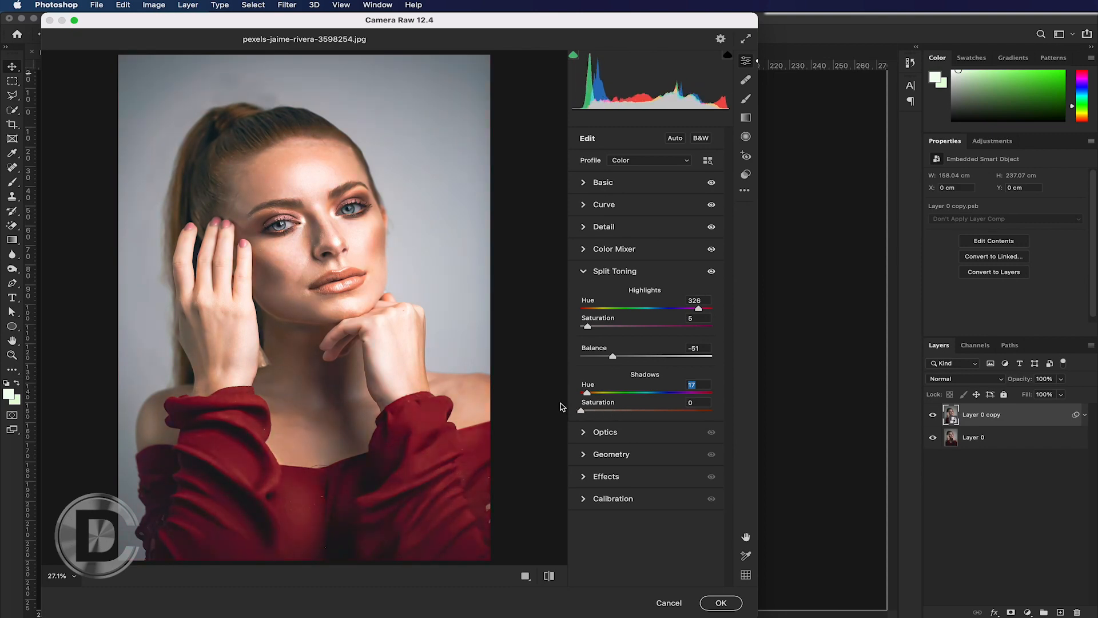
# Try the Optics distortion at +65 and -57, and reset it to 0.
pyautogui.click(627, 434)
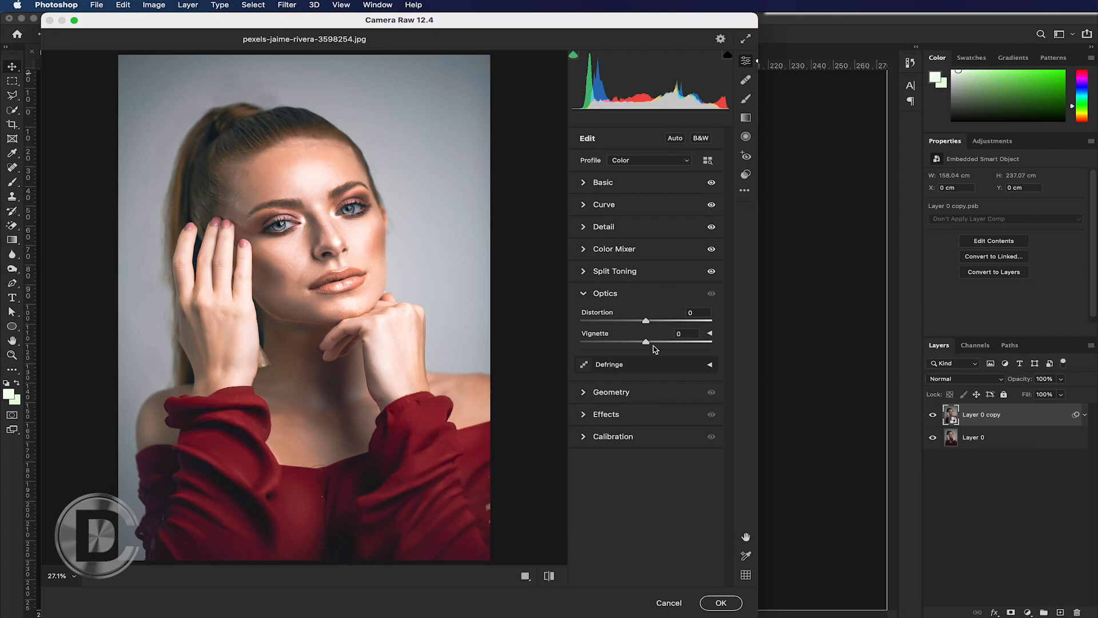
pyautogui.moveTo(645, 321); pyautogui.dragTo(689, 324)
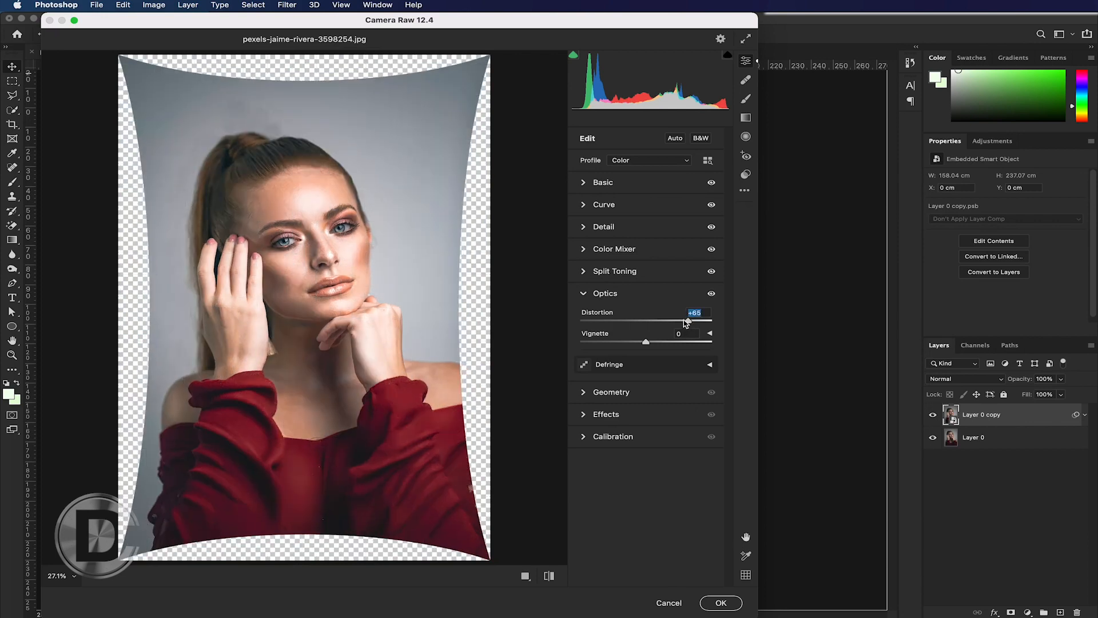
pyautogui.moveTo(689, 323); pyautogui.dragTo(609, 321)
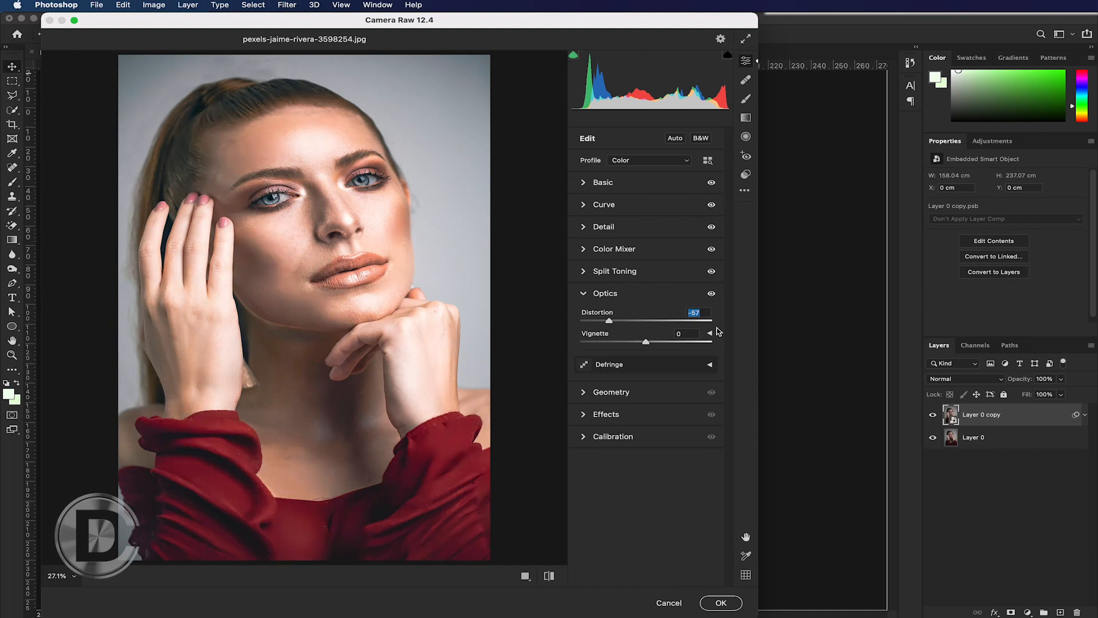
pyautogui.write('0')
pyautogui.press('Return')
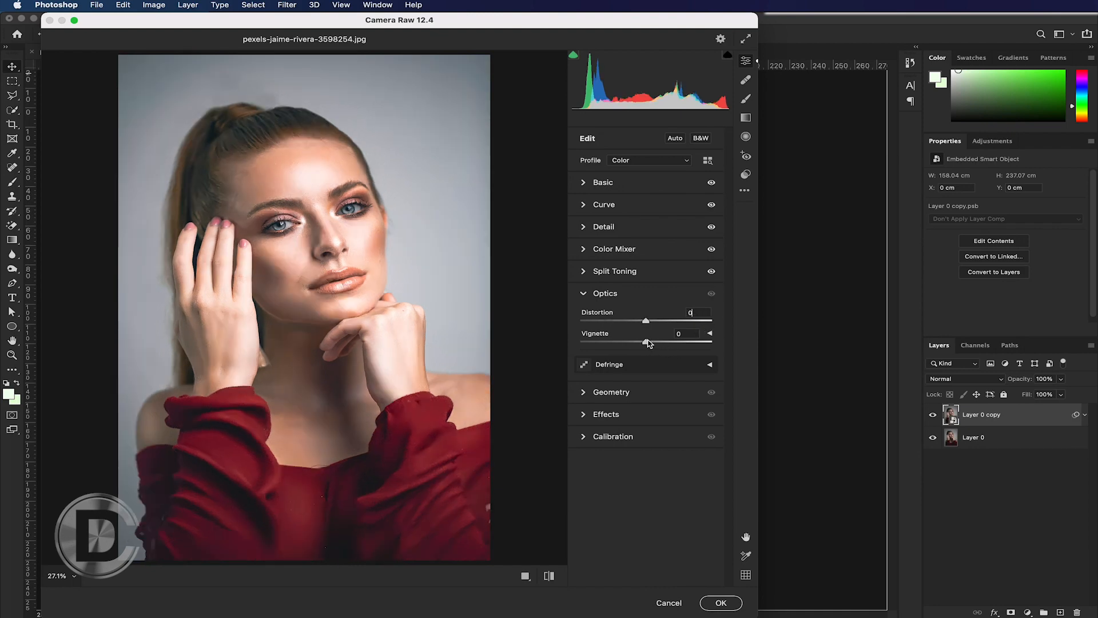
# Try dark and light Optics vignettes, settle on -62, and look over the Defringe options.
pyautogui.moveTo(647, 342); pyautogui.dragTo(586, 343)
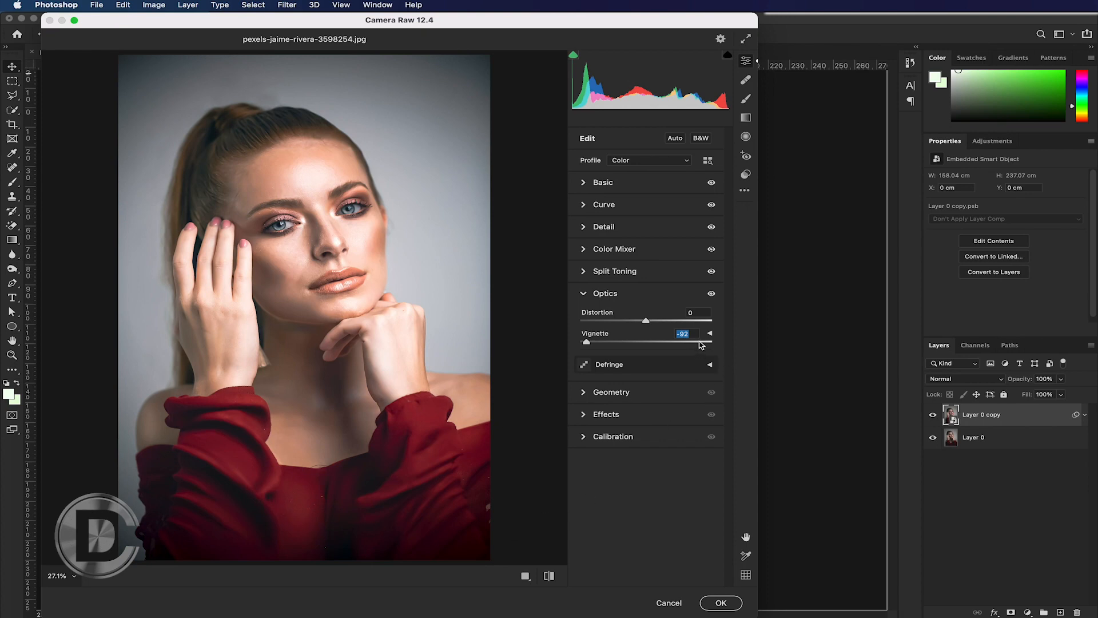
pyautogui.click(698, 342)
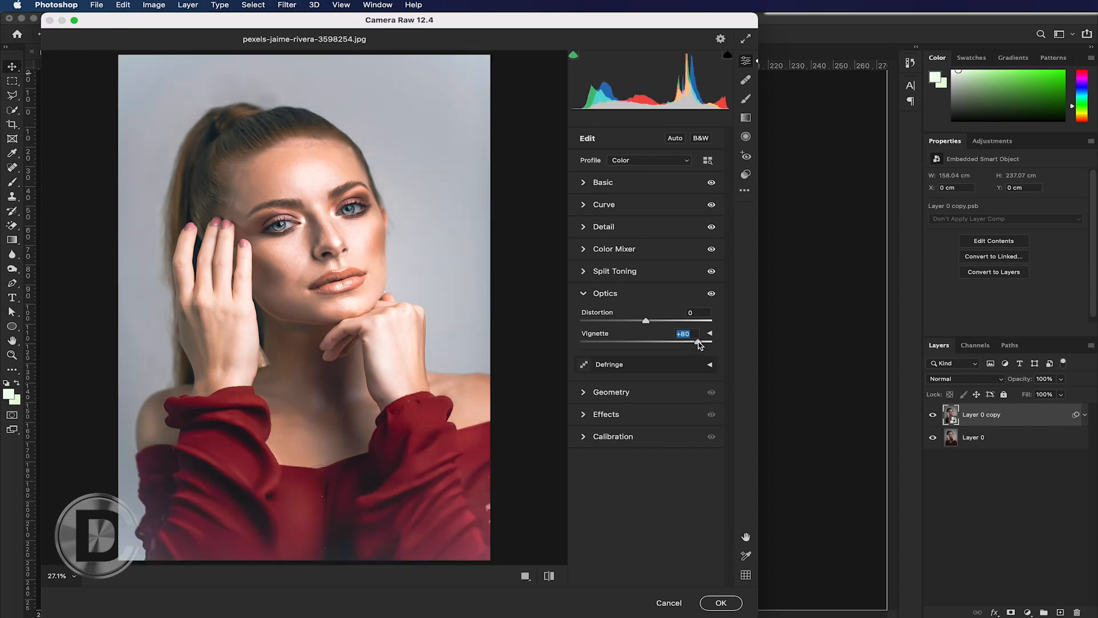
pyautogui.click(596, 342)
pyautogui.click(606, 342)
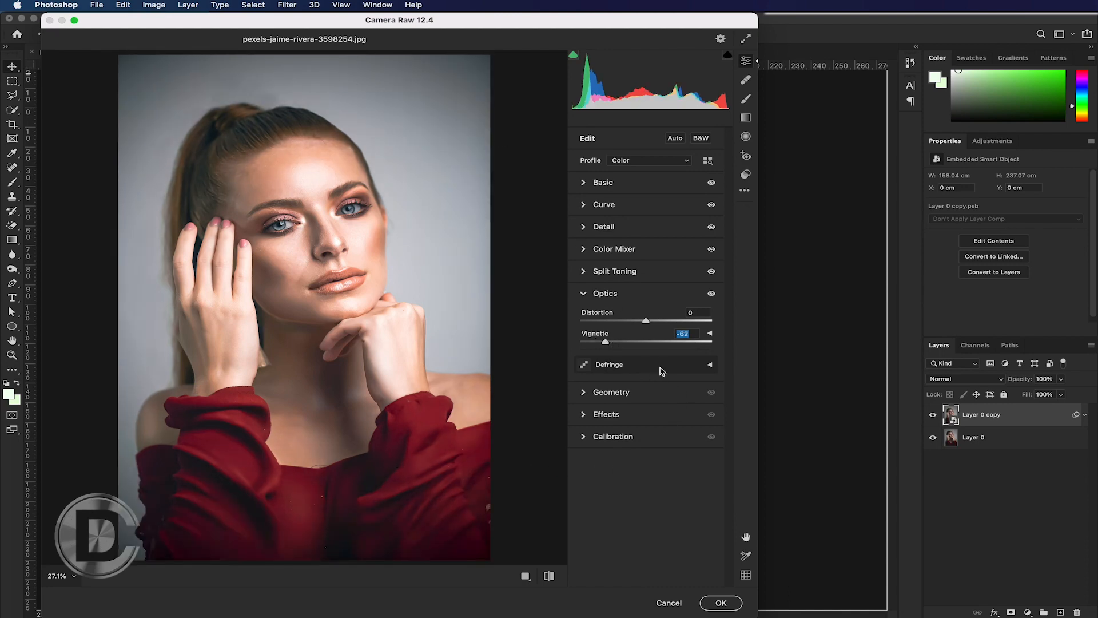
pyautogui.click(710, 366)
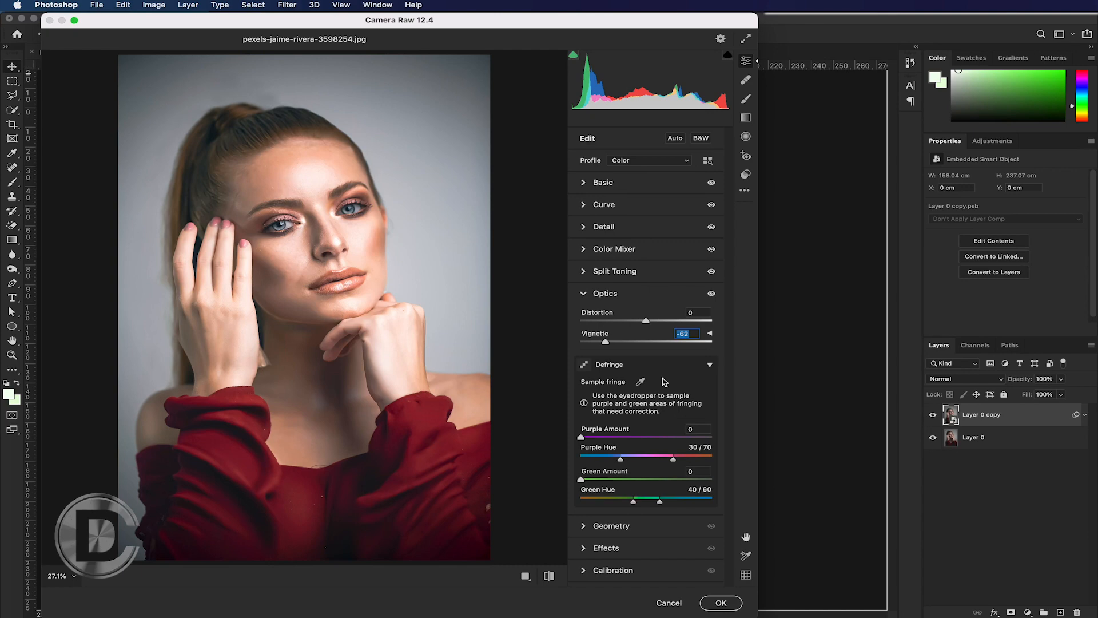
pyautogui.click(709, 365)
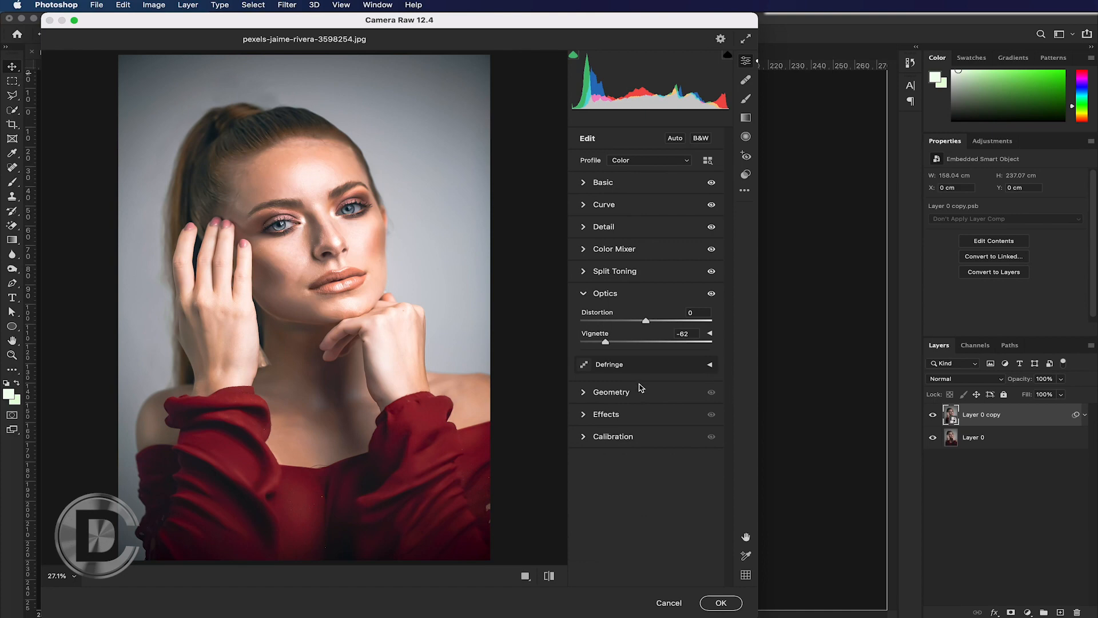
# Apply the Auto Upright correction in Geometry, try a manual vertical transformation of +48, and undo that transformation.
pyautogui.click(640, 391)
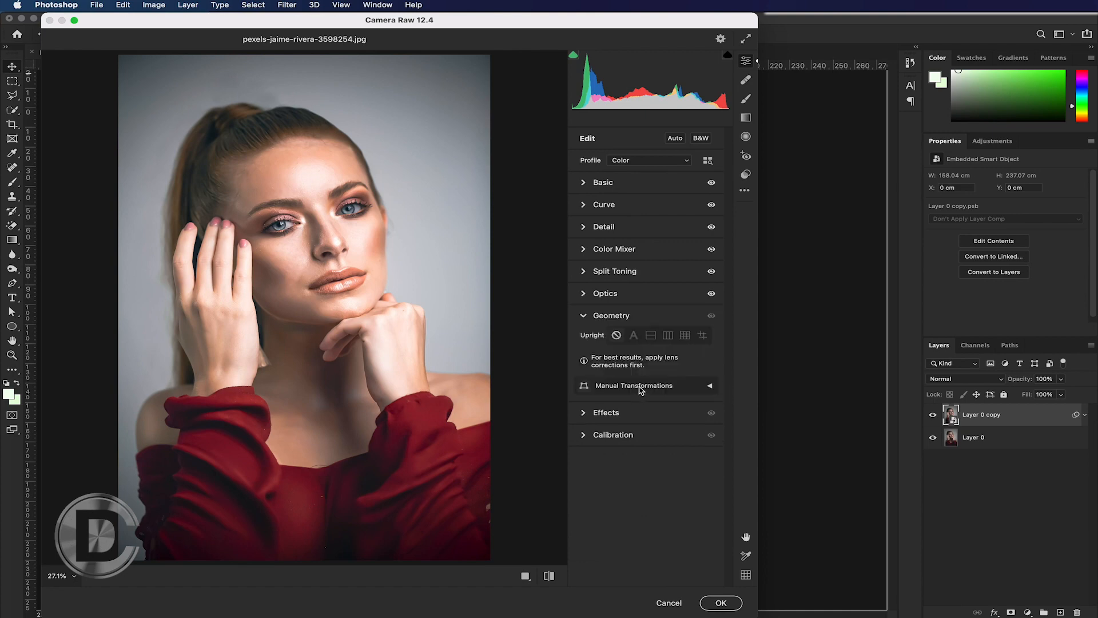
pyautogui.click(633, 336)
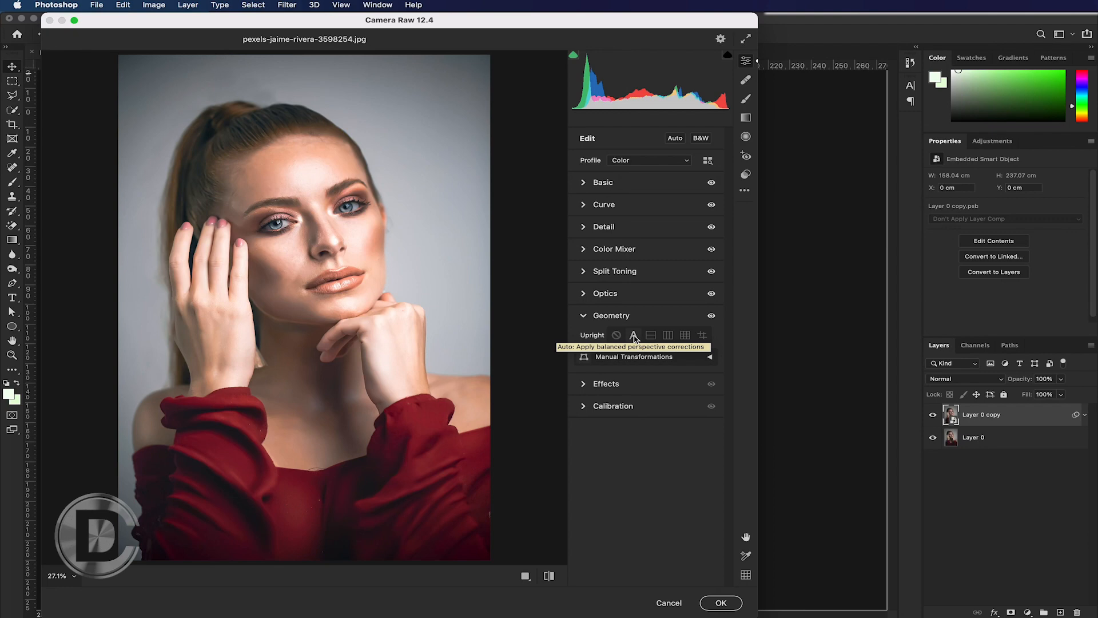
pyautogui.click(709, 358)
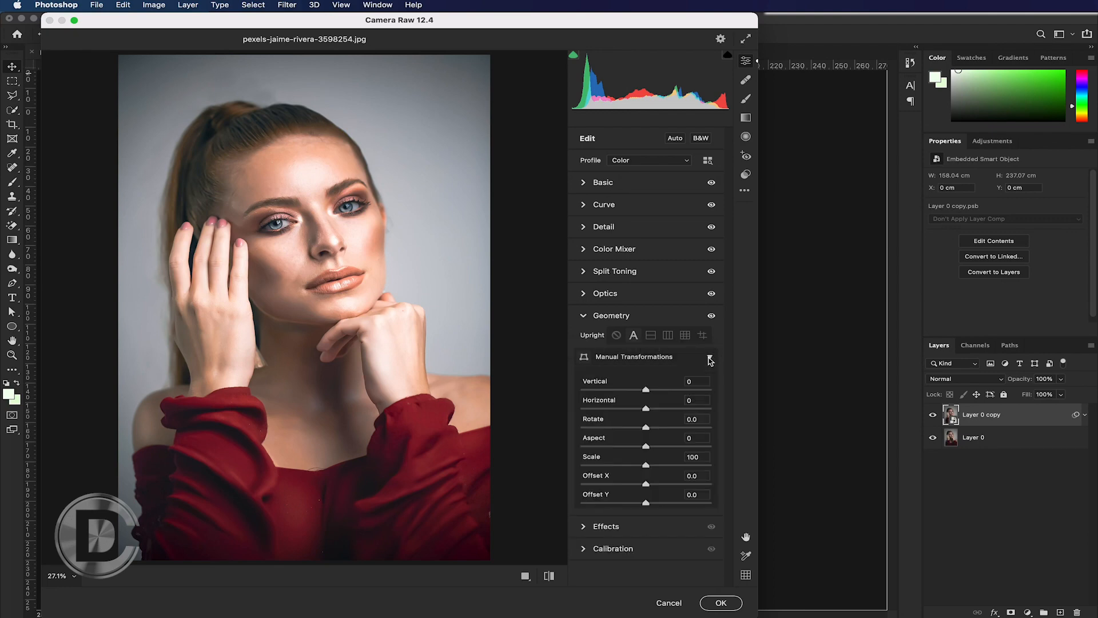
pyautogui.moveTo(646, 389); pyautogui.dragTo(677, 387)
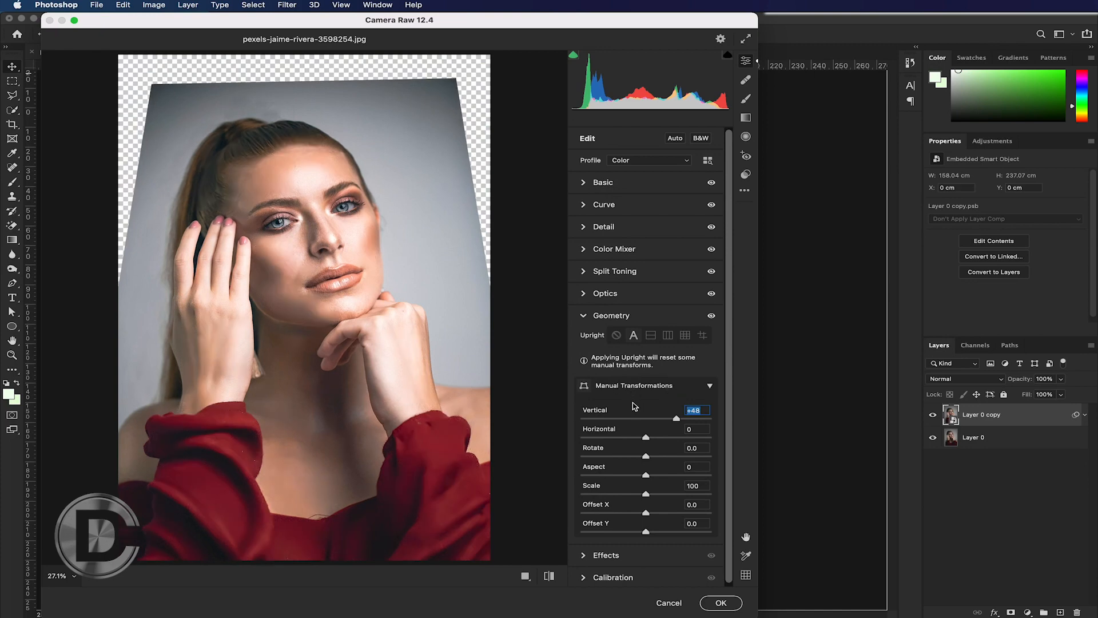
pyautogui.press('super+z')
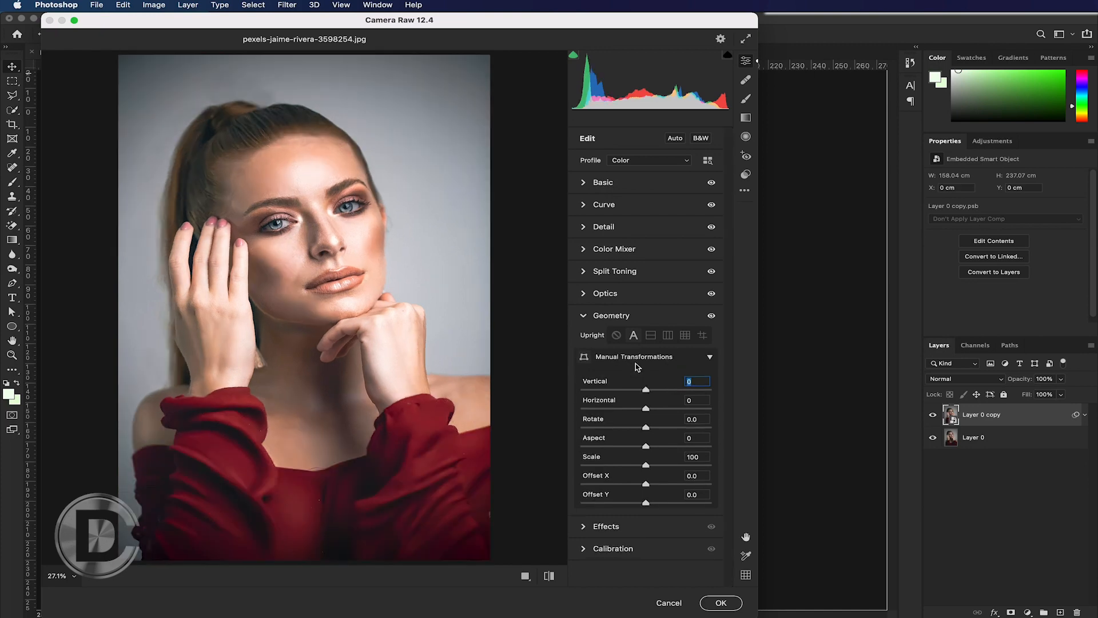
# Try the other Upright perspective corrections in Geometry and turn Upright off.
pyautogui.click(667, 335)
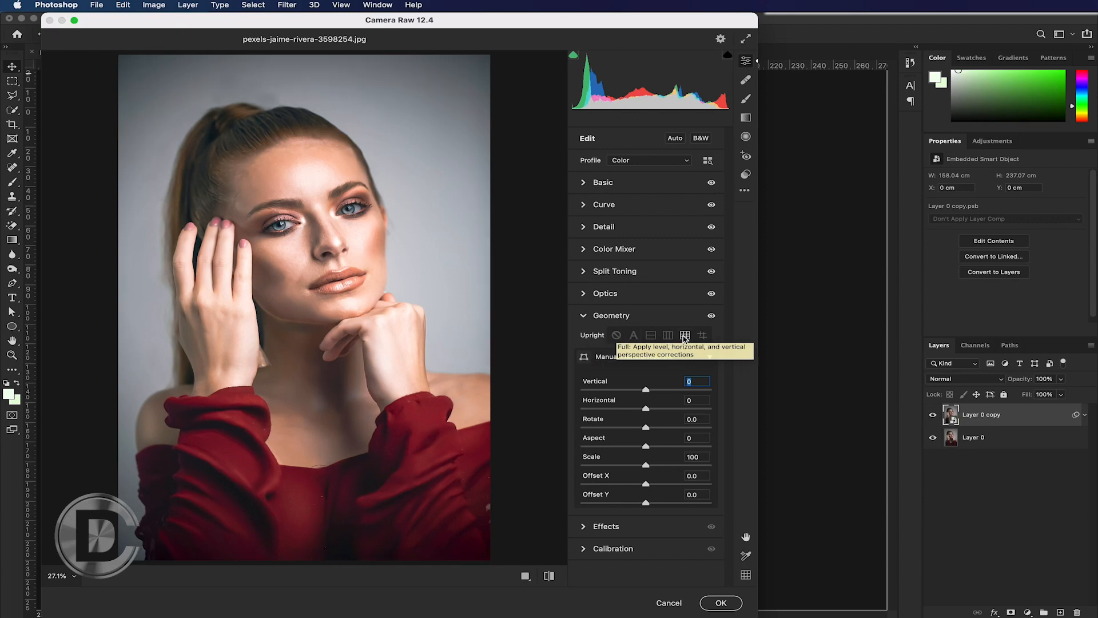
pyautogui.click(702, 336)
pyautogui.click(615, 335)
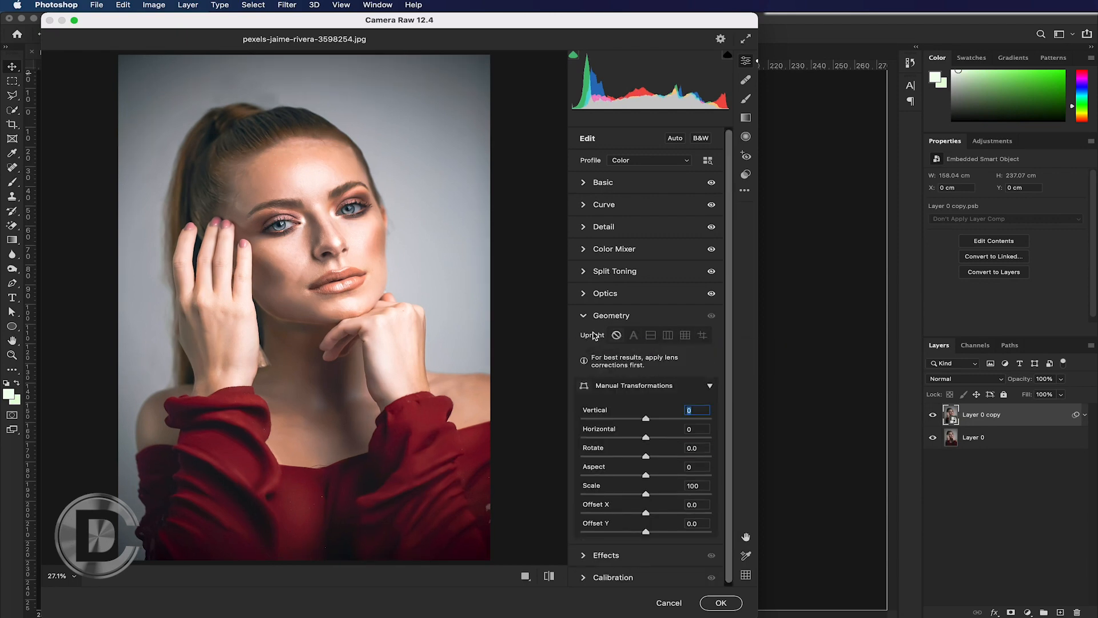
pyautogui.click(585, 317)
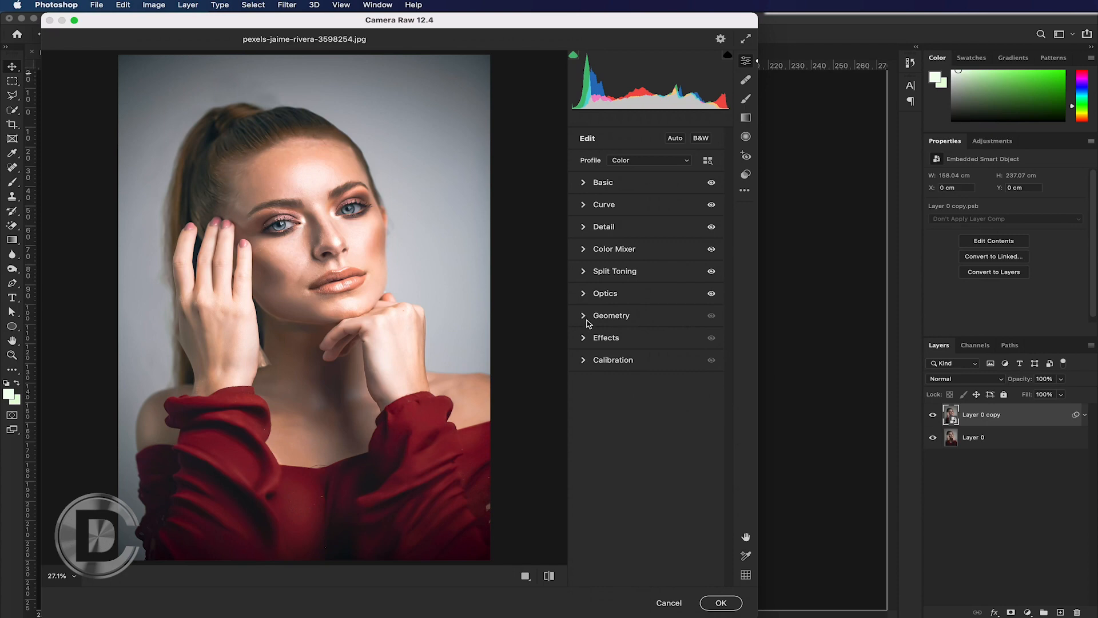
# Try a grain of 27 and a vignetting of +46 in Effects, and reset both to 0.
pyautogui.click(584, 338)
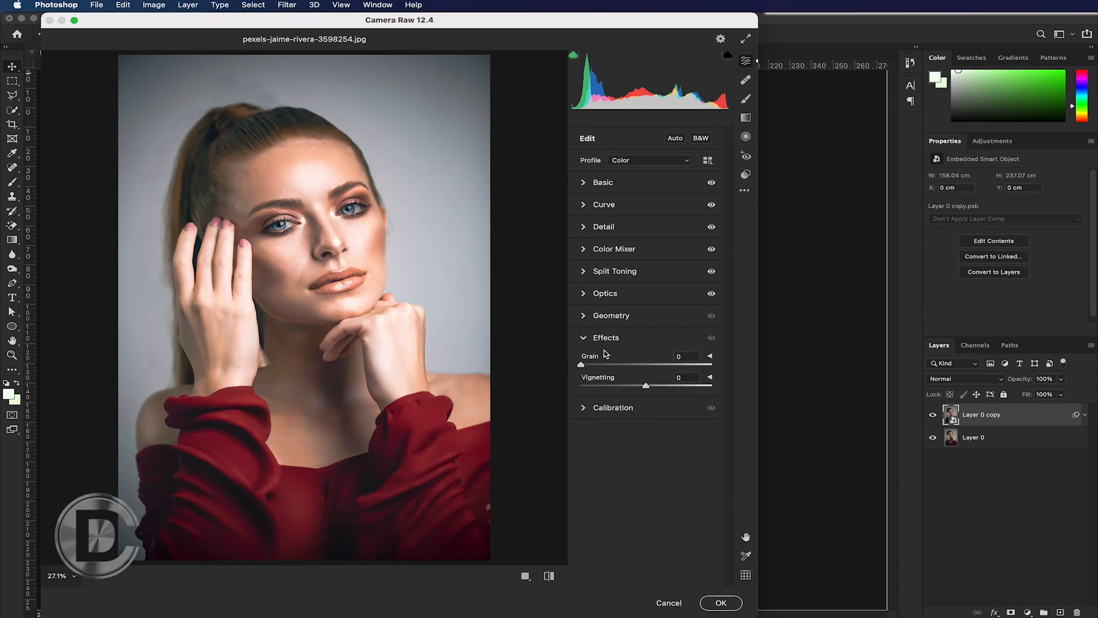
pyautogui.moveTo(581, 366); pyautogui.dragTo(615, 369)
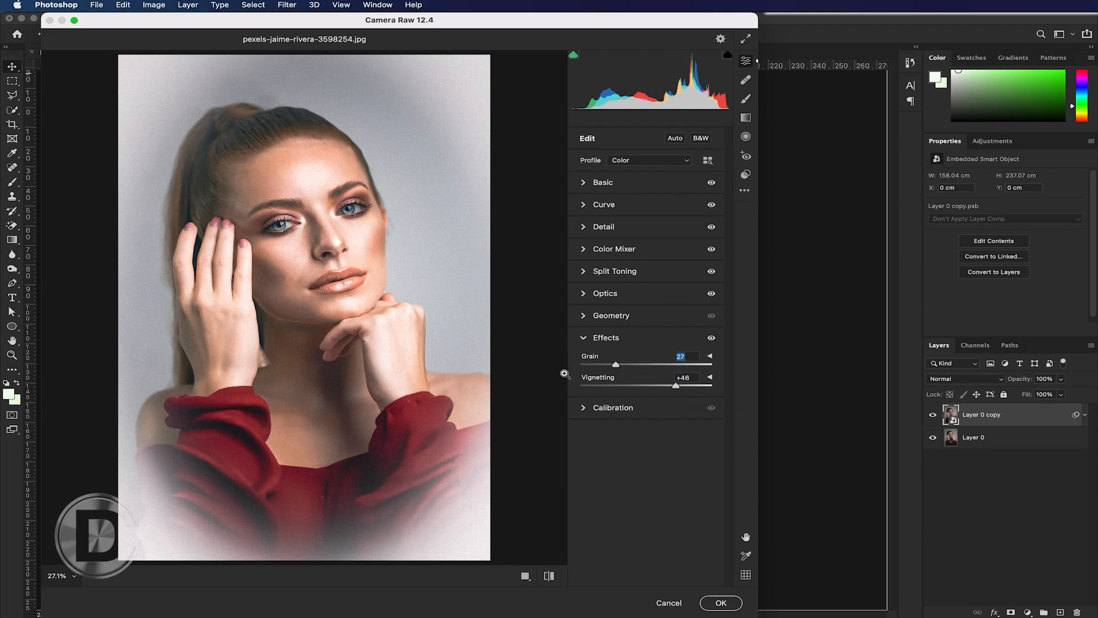
pyautogui.moveTo(608, 391); pyautogui.dragTo(618, 389)
pyautogui.write('0')
pyautogui.click(690, 357)
pyautogui.write('0')
pyautogui.moveTo(598, 364); pyautogui.dragTo(570, 366)
# Change the Calibration process to Version 4 and Version 1, and return it to Version 5 (Current).
pyautogui.click(605, 408)
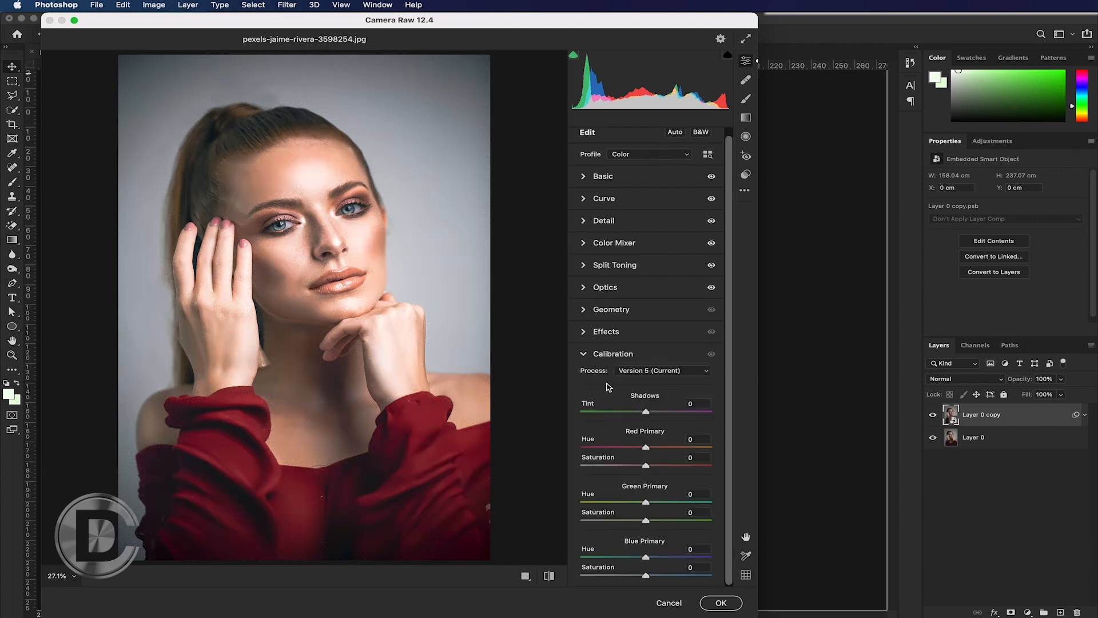
pyautogui.click(648, 372)
pyautogui.click(650, 381)
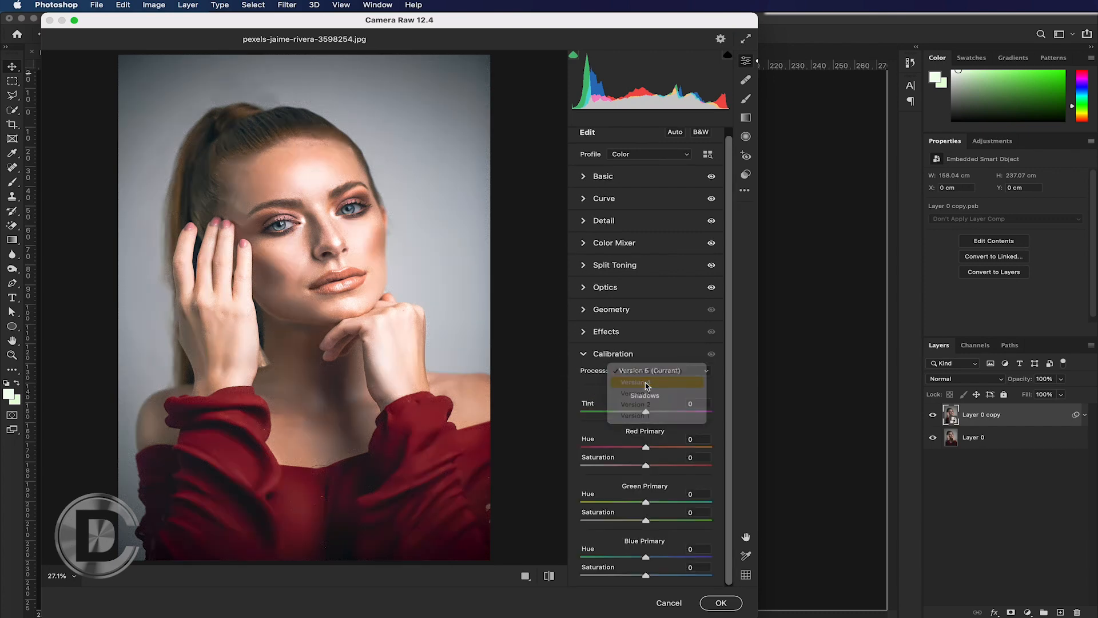
pyautogui.click(649, 372)
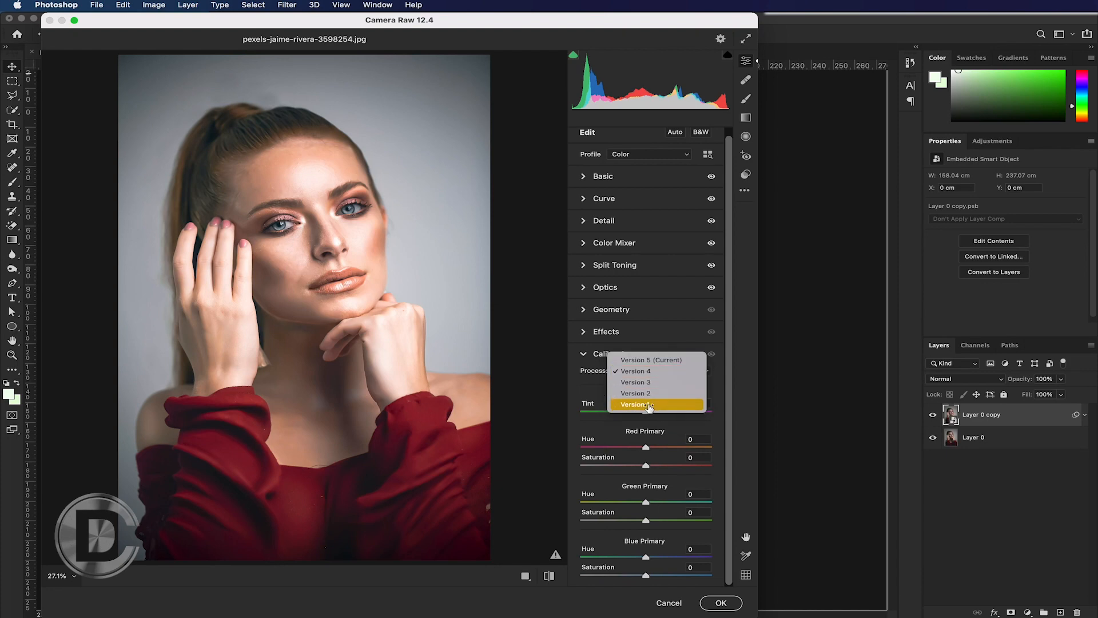
pyautogui.click(650, 404)
pyautogui.click(650, 371)
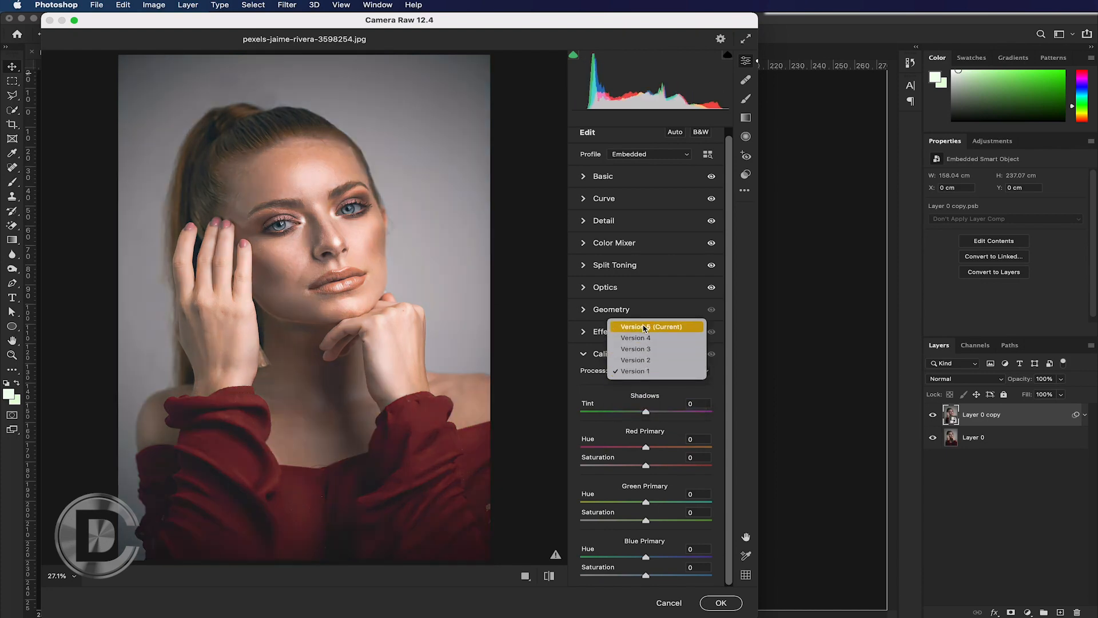
pyautogui.click(645, 327)
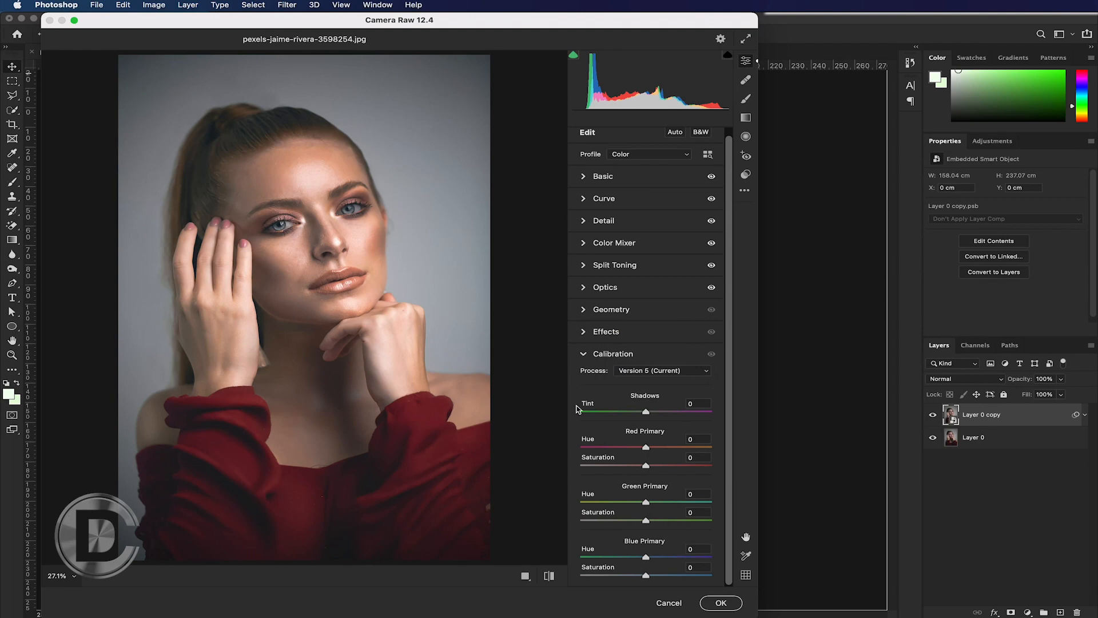
# In Calibration, set the shadows tint to +37 and the Red Primary to hue -39 and saturation +43.
pyautogui.click(670, 412)
pyautogui.click(621, 446)
pyautogui.click(675, 465)
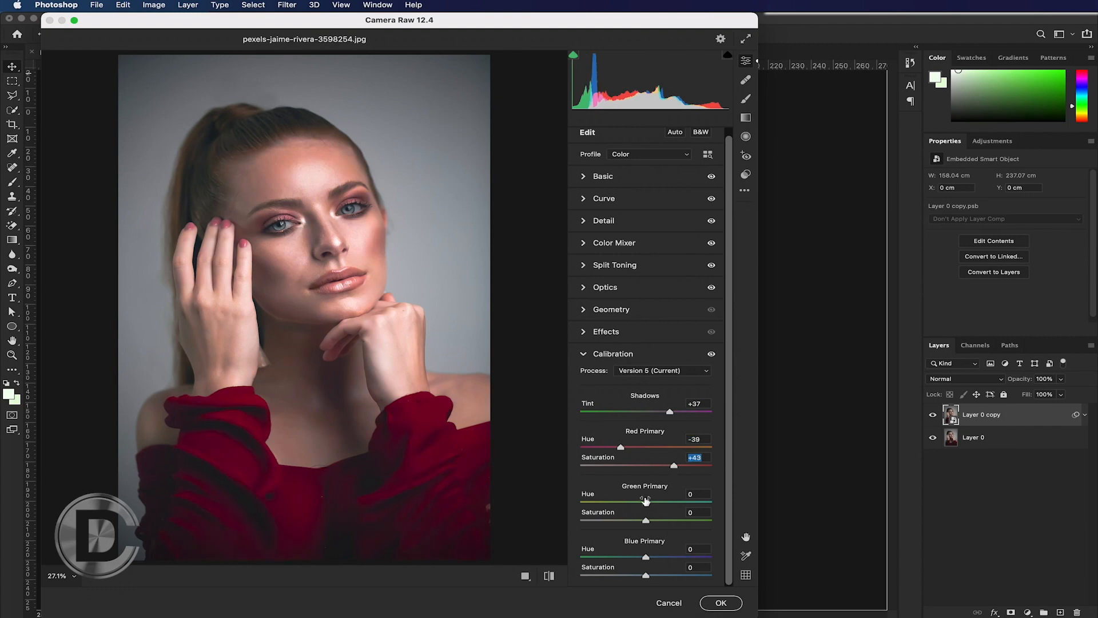
# Set the Green Primary to hue +34 and saturation +38, the Blue Primary to hue +39 and saturation +42, and apply the filter.
pyautogui.click(668, 502)
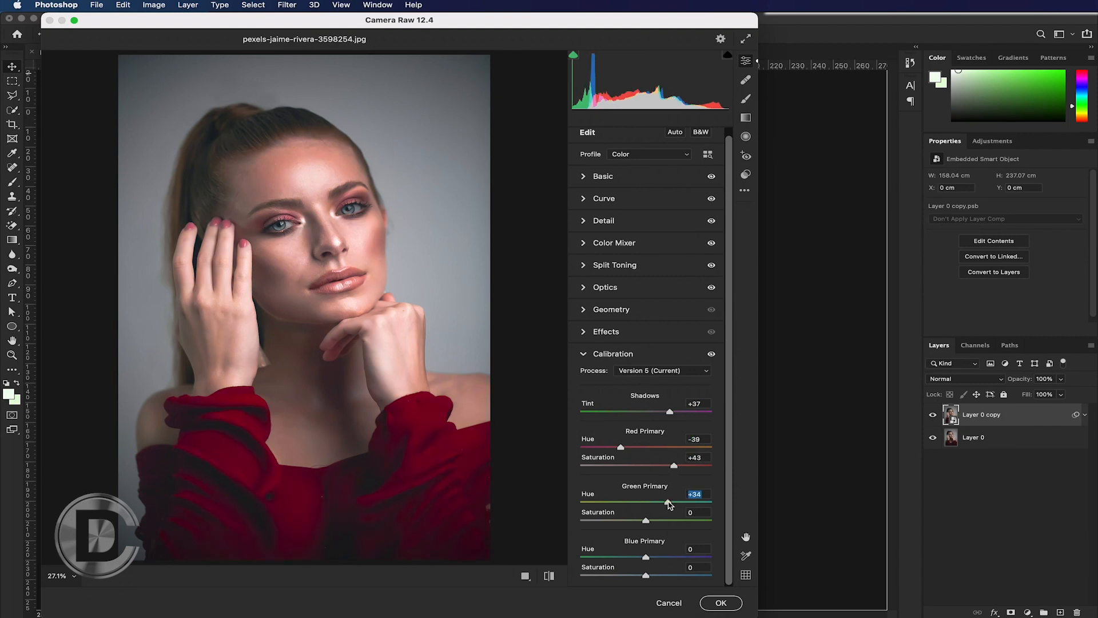
pyautogui.click(671, 519)
pyautogui.click(671, 557)
pyautogui.click(673, 575)
pyautogui.scroll(1, 650, 357)
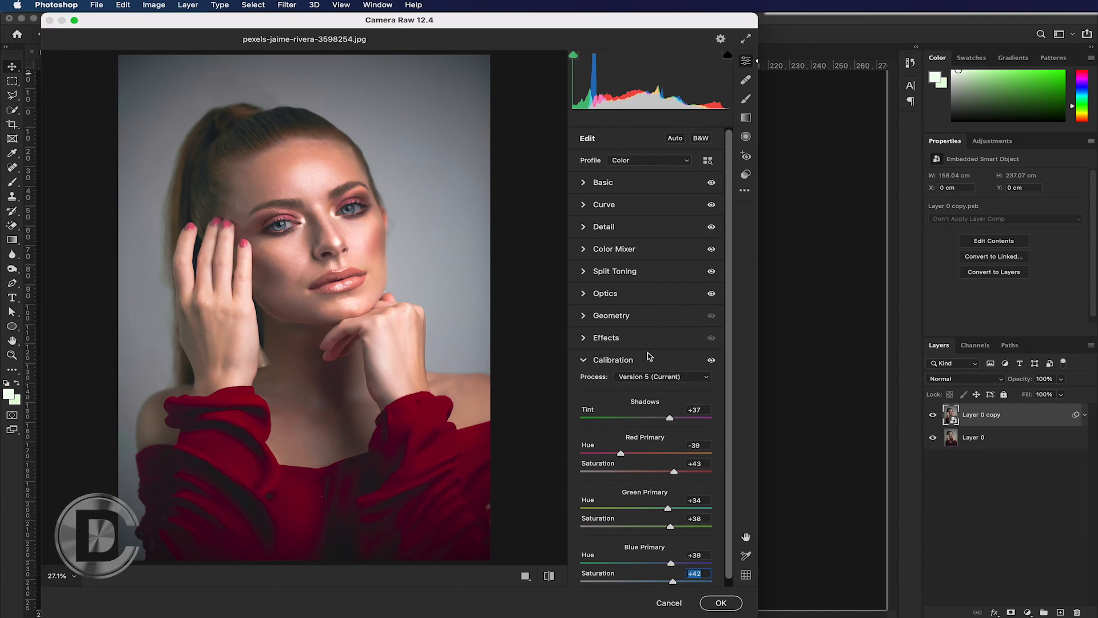
pyautogui.click(584, 363)
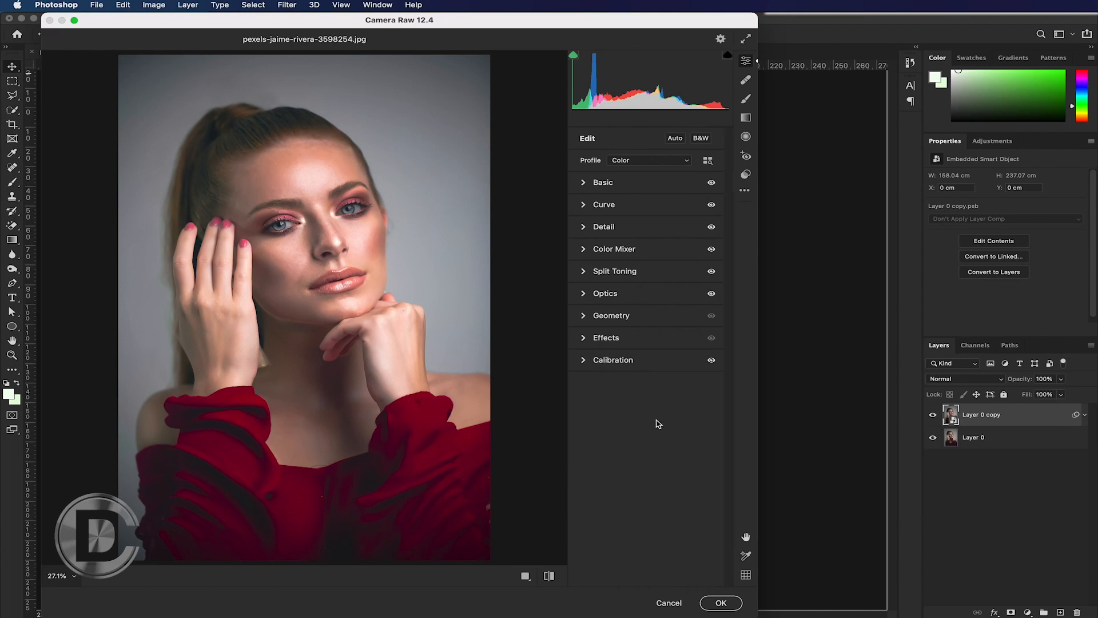
pyautogui.click(721, 603)
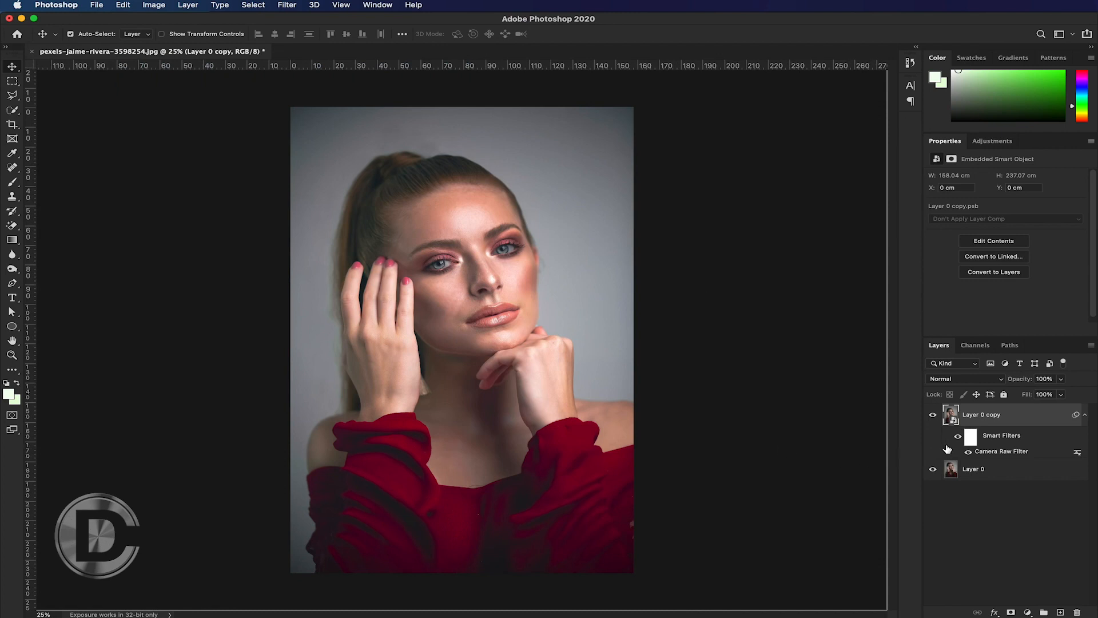
# Compare the portrait before and after grading by hiding and showing Layer 0 copy twice.
pyautogui.click(932, 416)
pyautogui.click(933, 420)
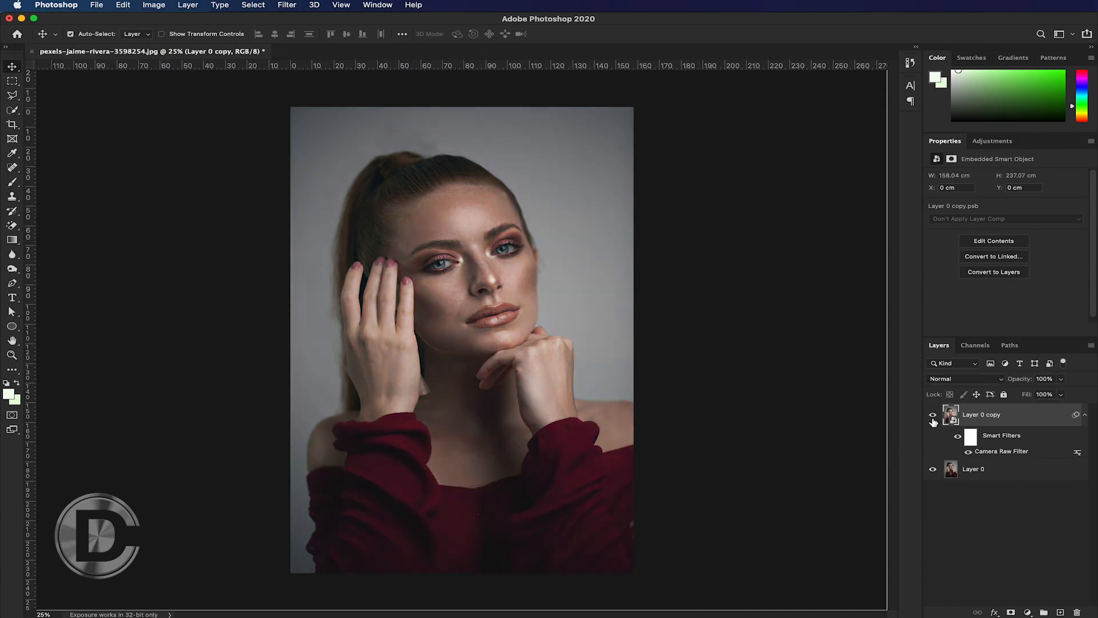
pyautogui.click(933, 416)
pyautogui.click(933, 420)
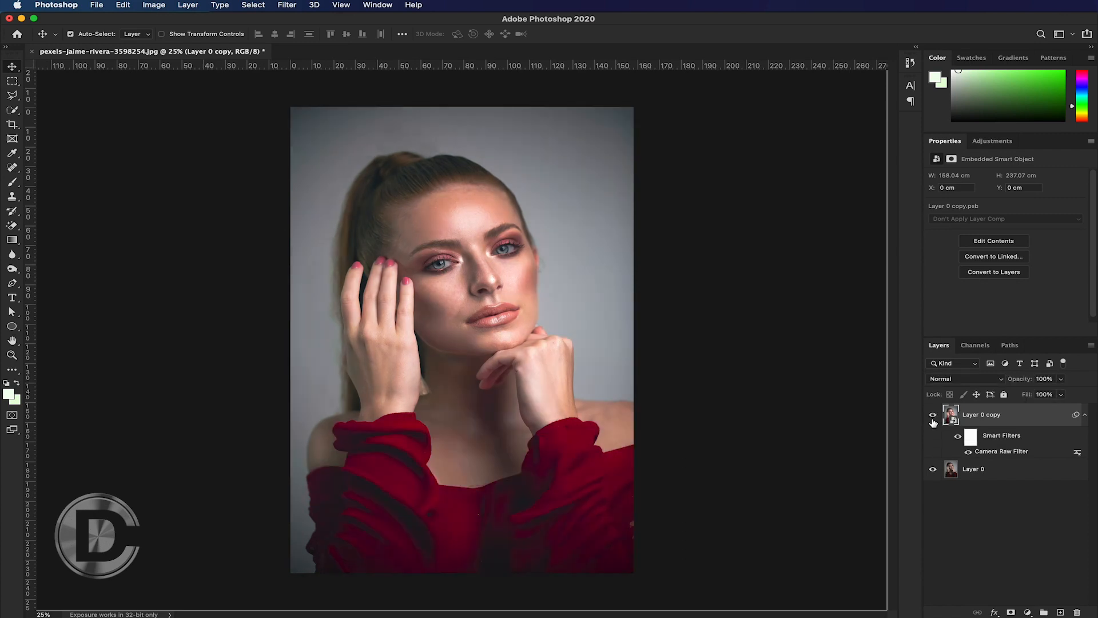